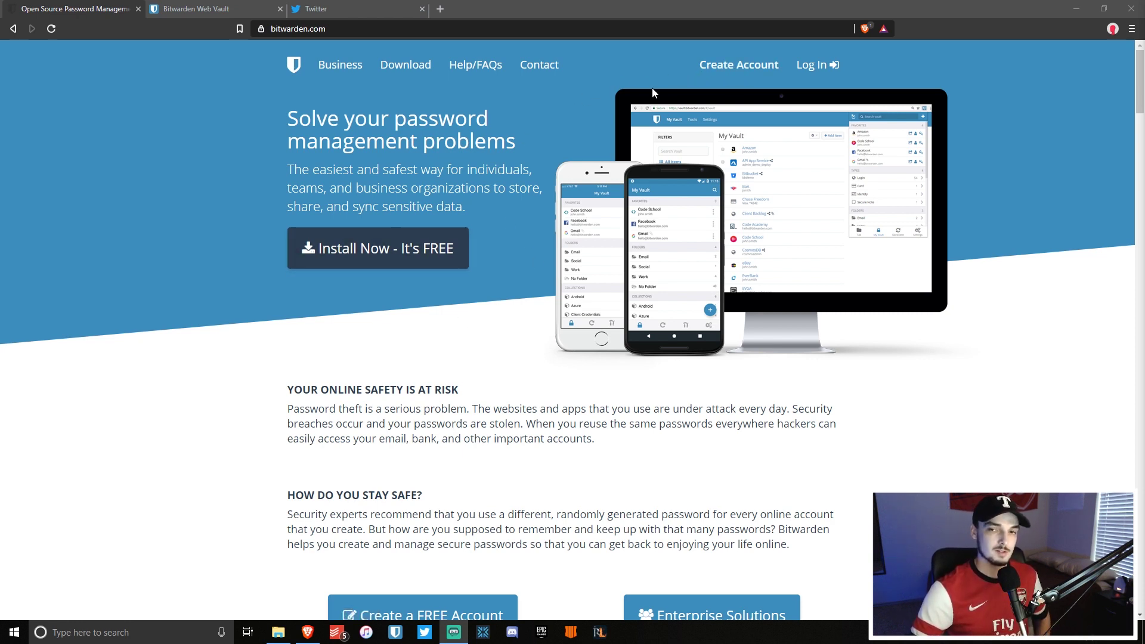
Close the Bitwarden home page tab and switch to the Twitter sign-up tab.
left_click(138, 8)
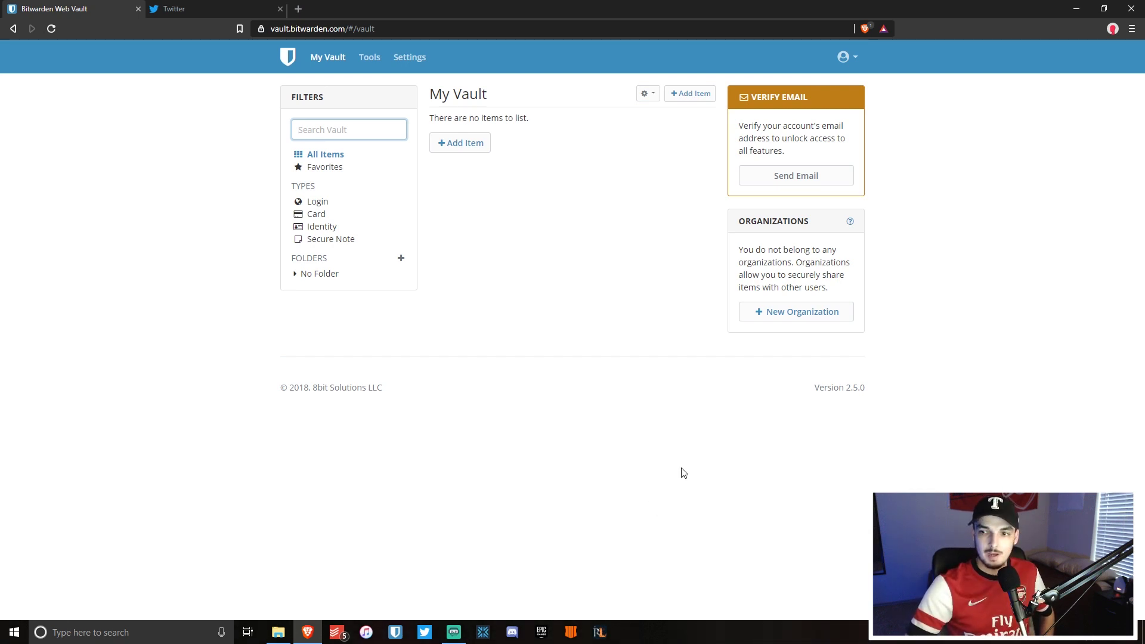
left_click(195, 13)
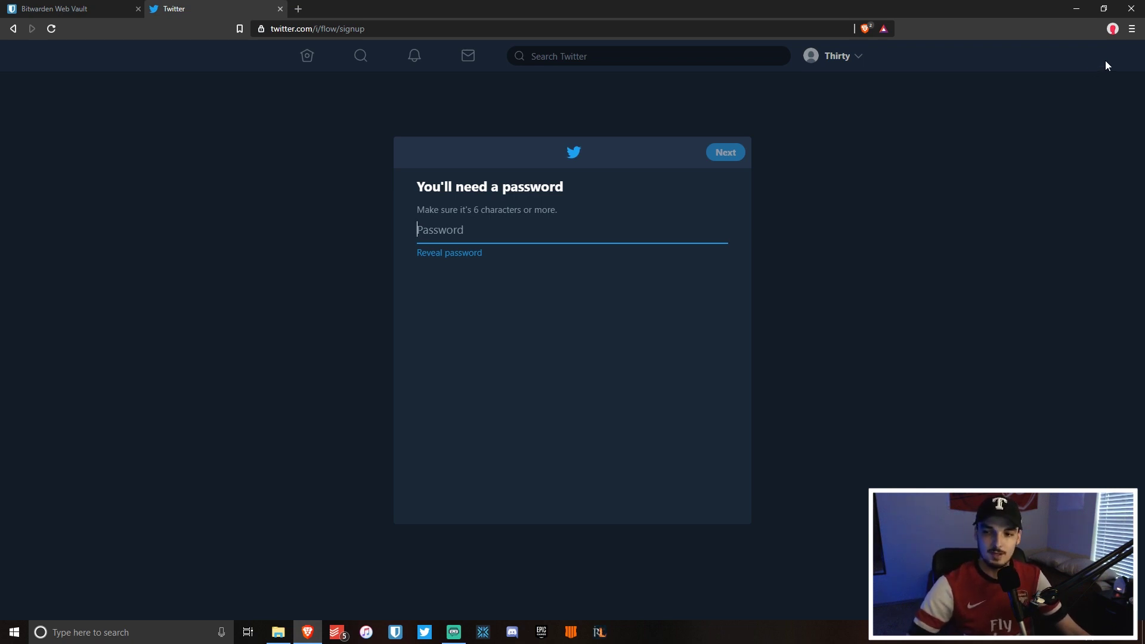
Open Chrome's main menu from the Twitter password sign-up page.
left_click(1131, 30)
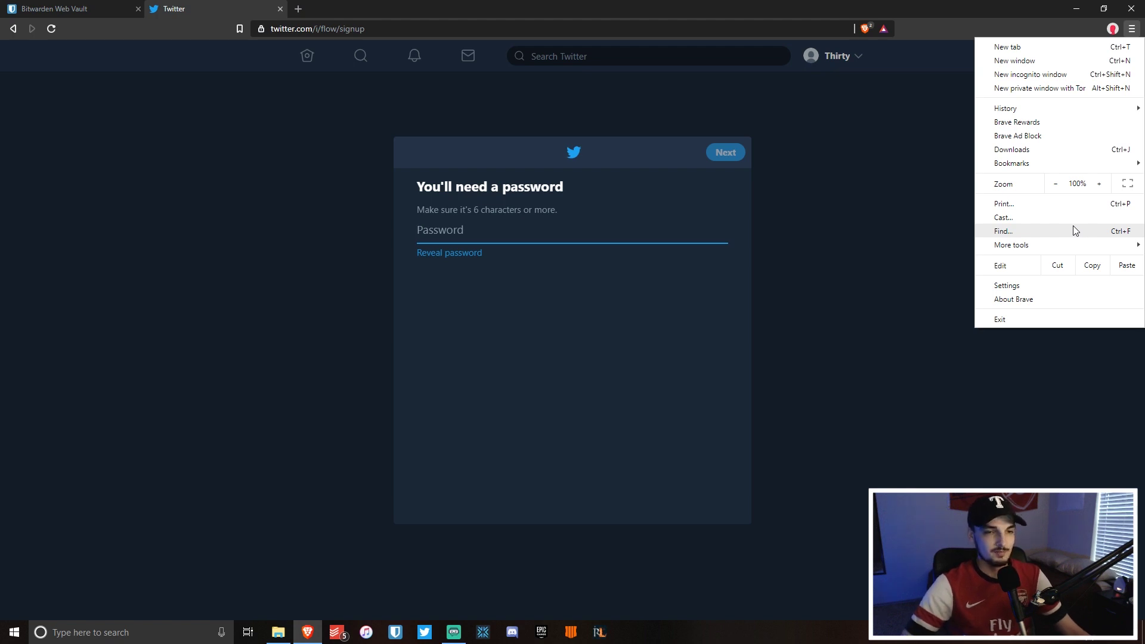
Install the Bitwarden – Free Password Manager extension from the Chrome Web Store via Settings > Themes.
left_click(1048, 285)
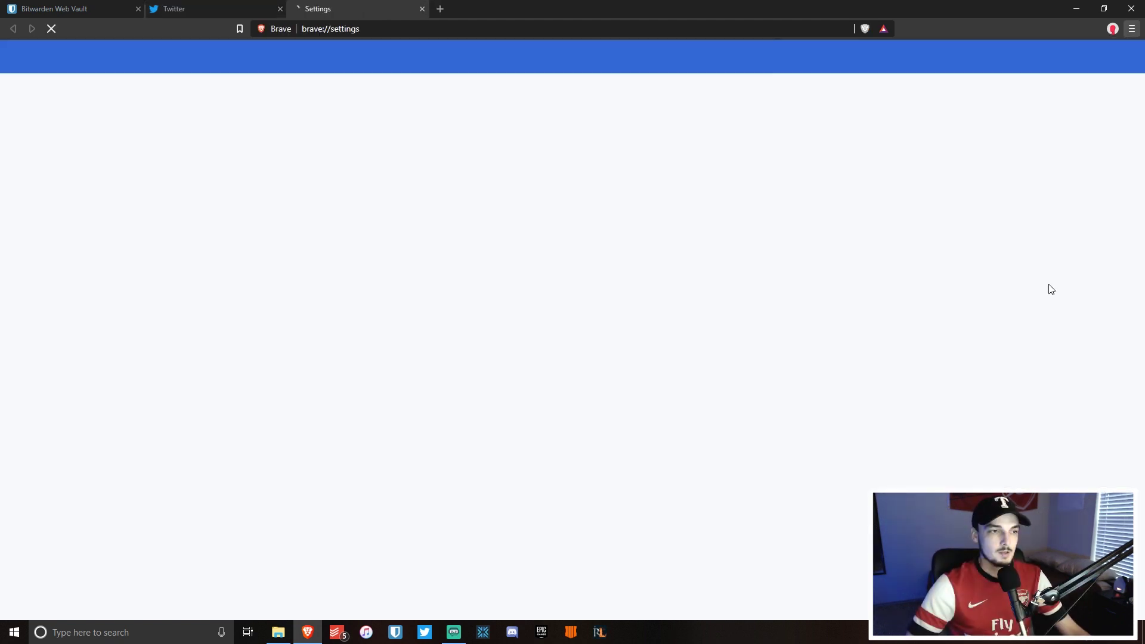
scroll(902, 250, "down", 2)
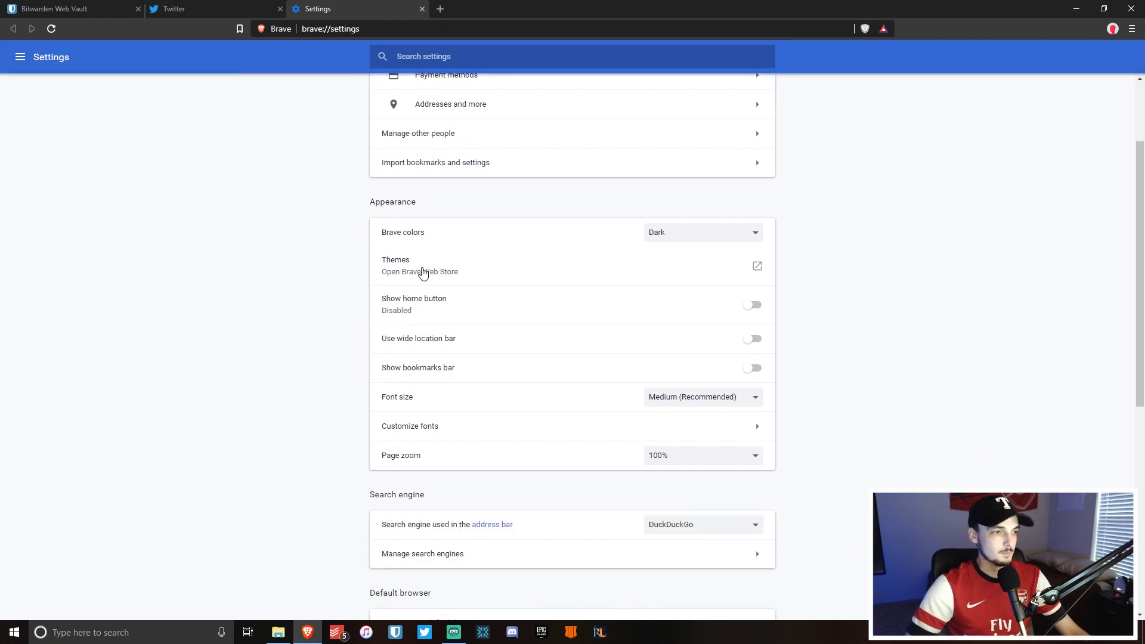
left_click(423, 273)
left_click(266, 137)
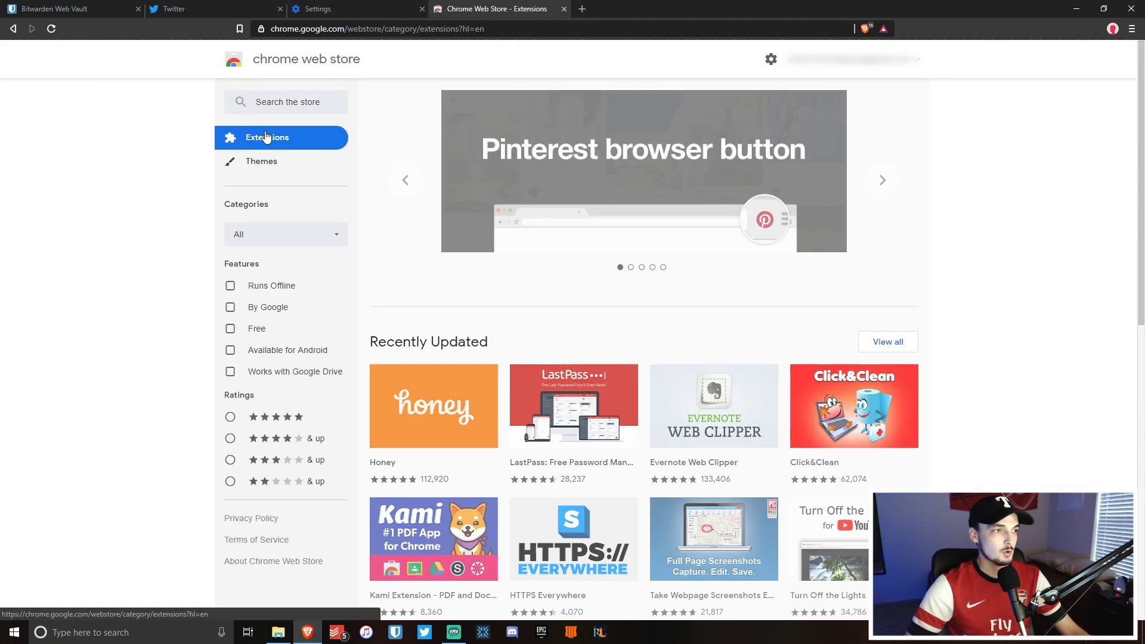
type("bitwarden")
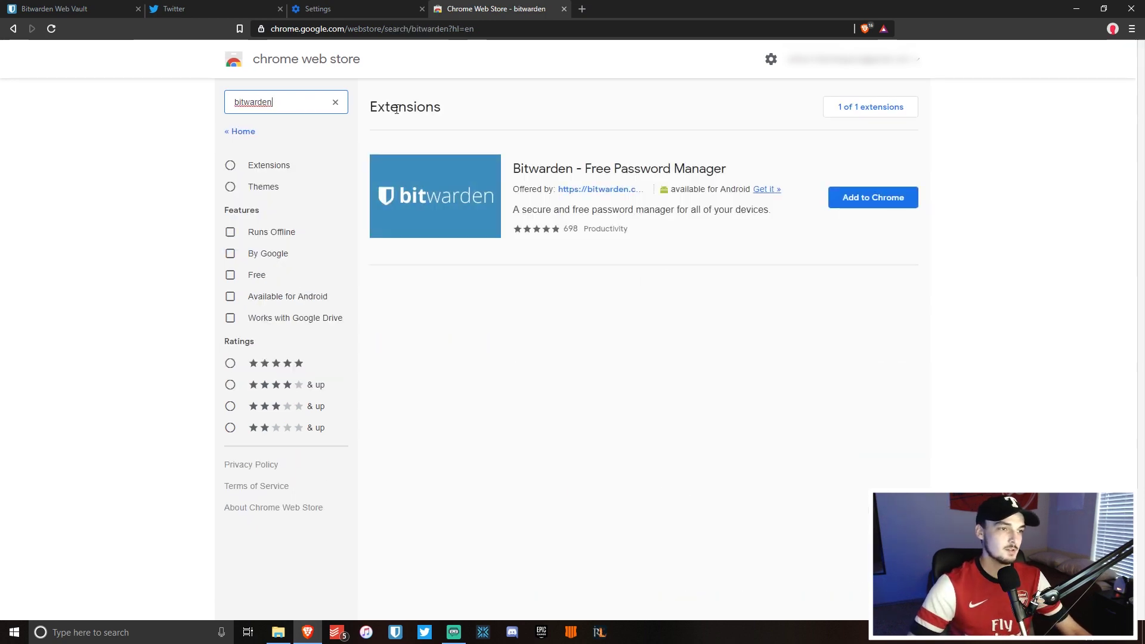
left_click(877, 197)
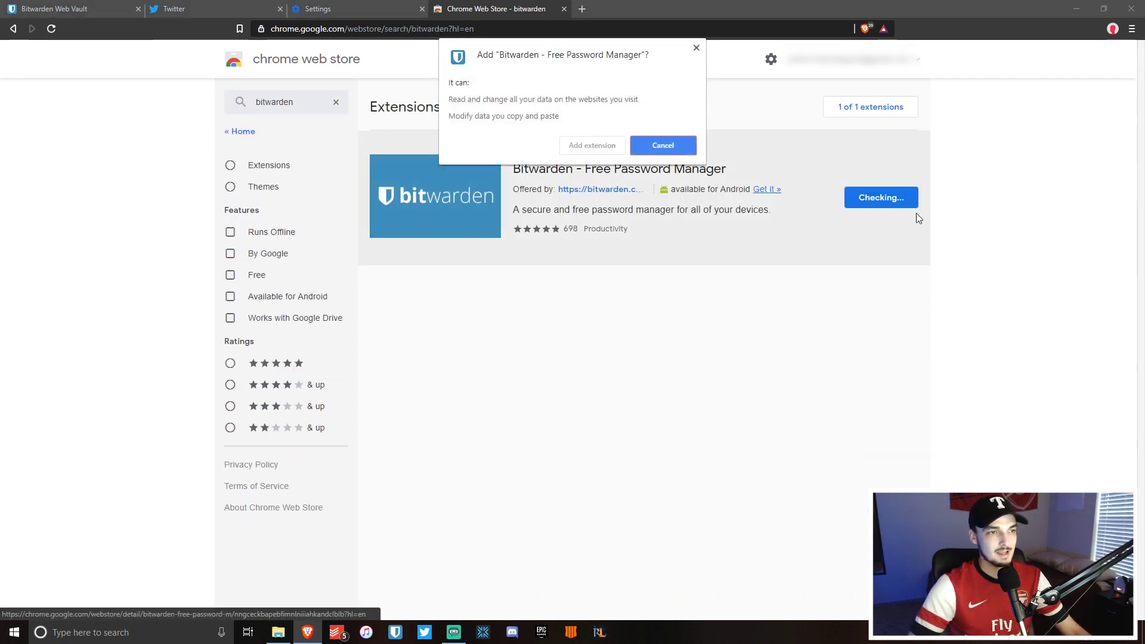
left_click(595, 146)
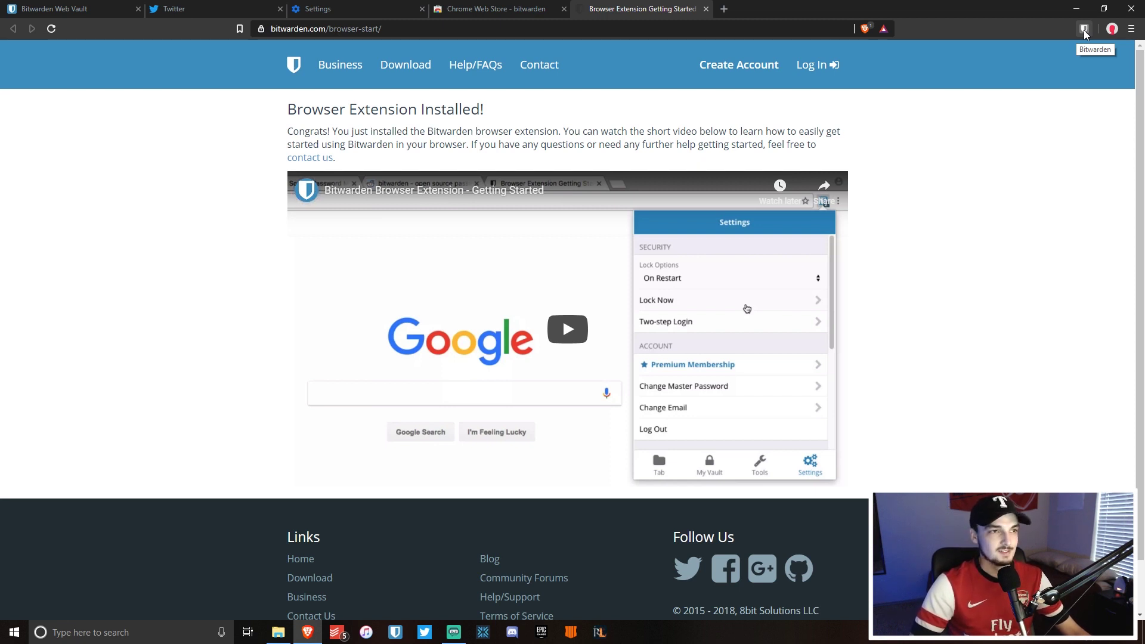
Close the extension getting-started, Chrome Web Store and Settings tabs.
left_click(706, 9)
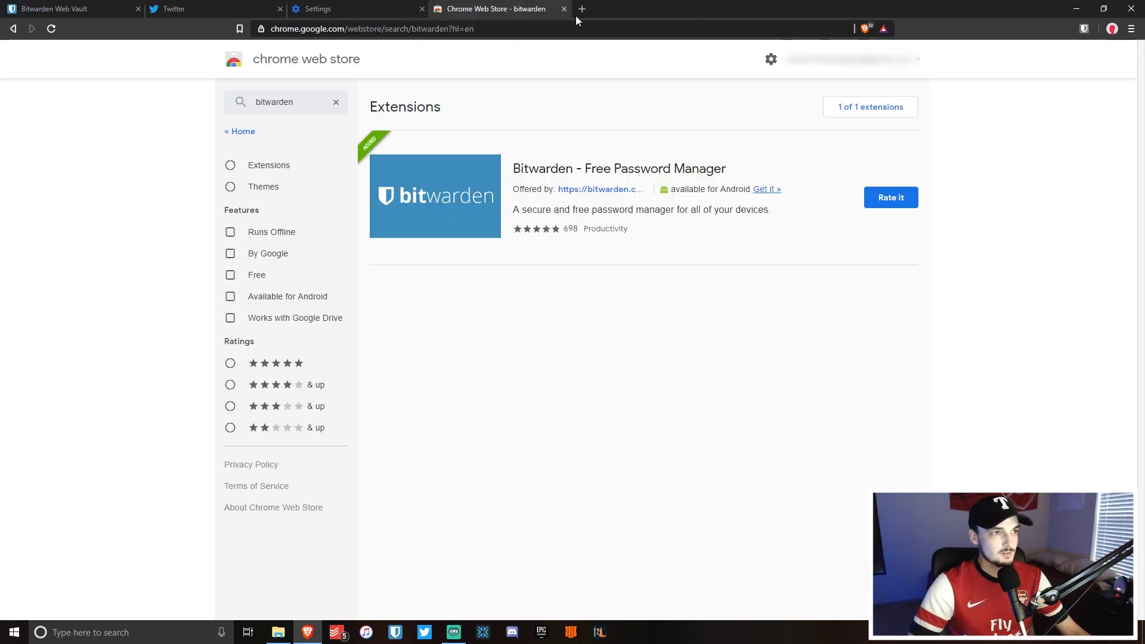
left_click(563, 9)
left_click(422, 9)
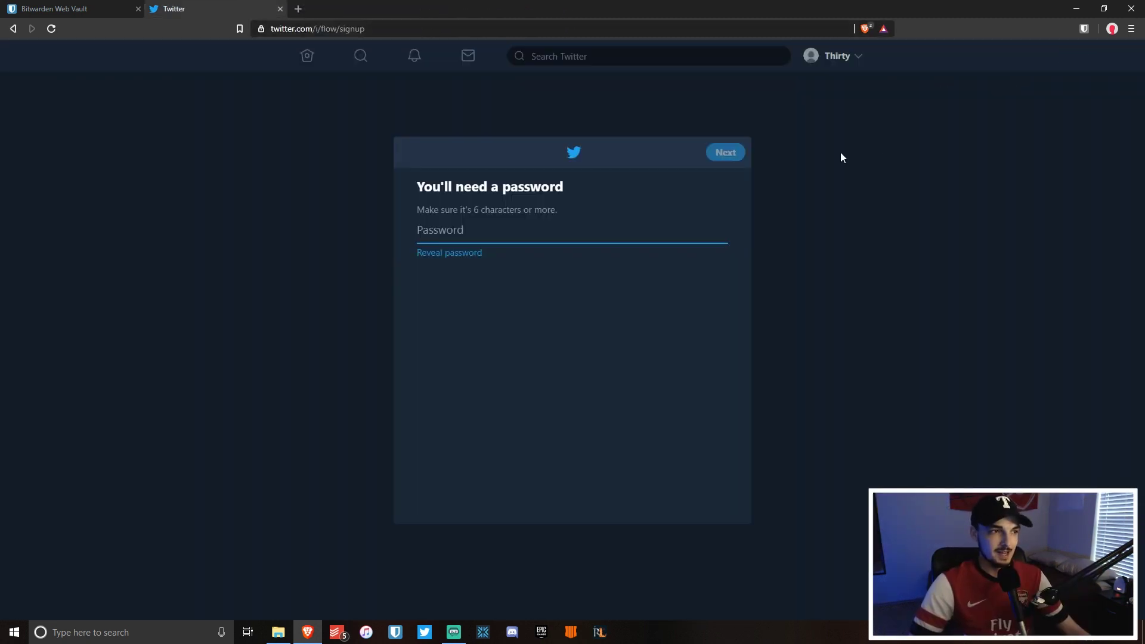
Log in to the Bitwarden extension with the suggested account e-mail and pasted master password.
left_click(1084, 30)
left_click(1020, 235)
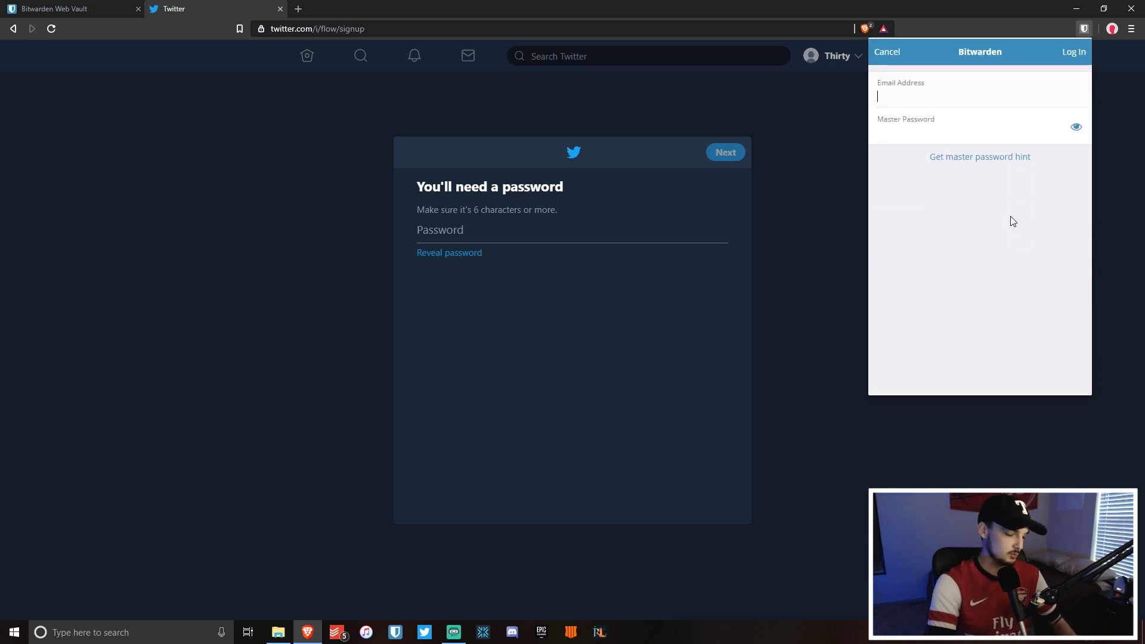
type("u")
key("BackSpace")
key("Down")
left_click(944, 125)
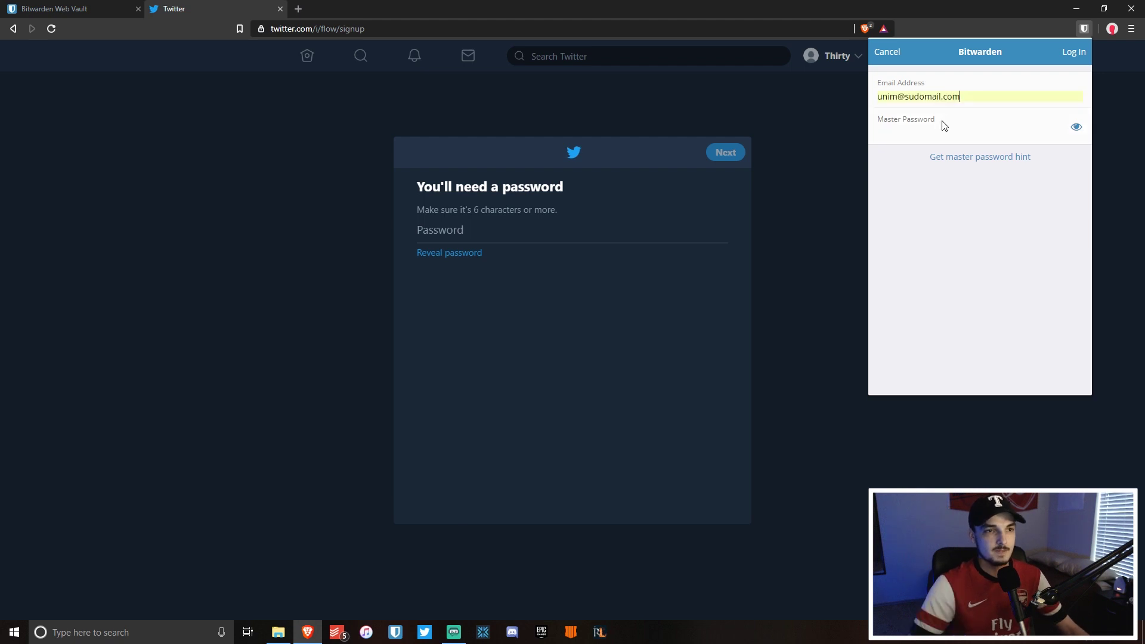
left_click(945, 129)
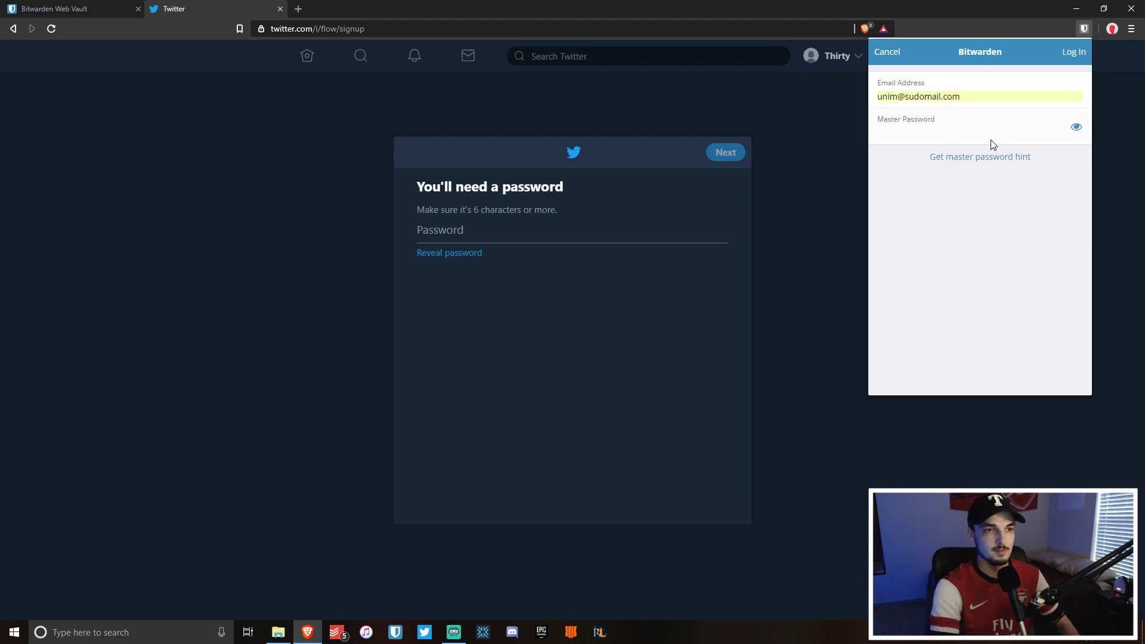
key("ctrl+v")
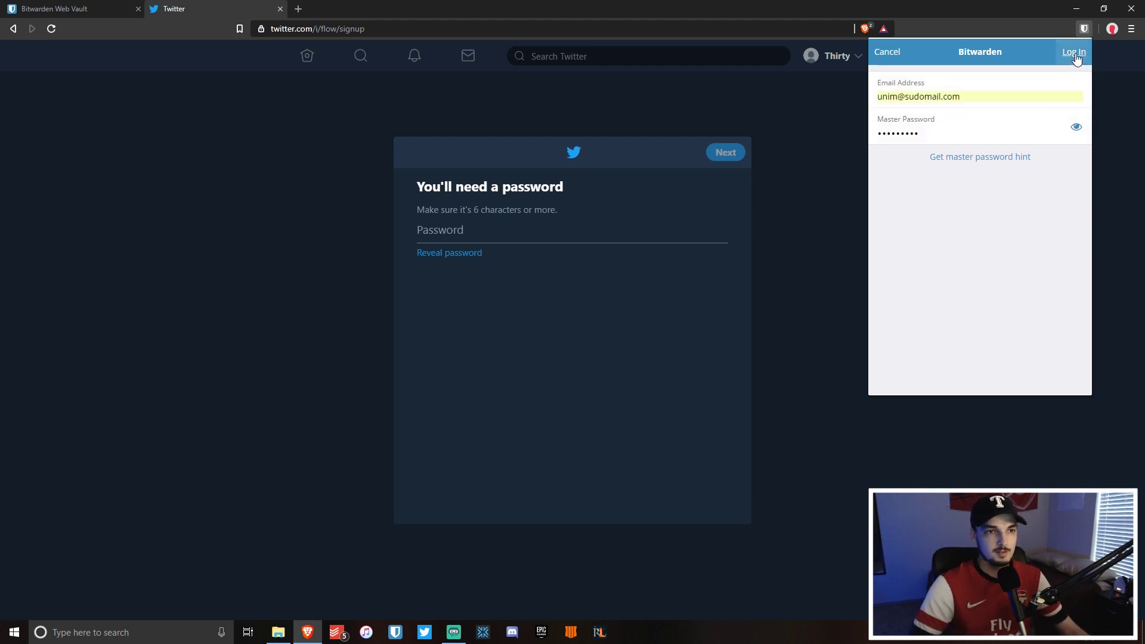
left_click(1075, 52)
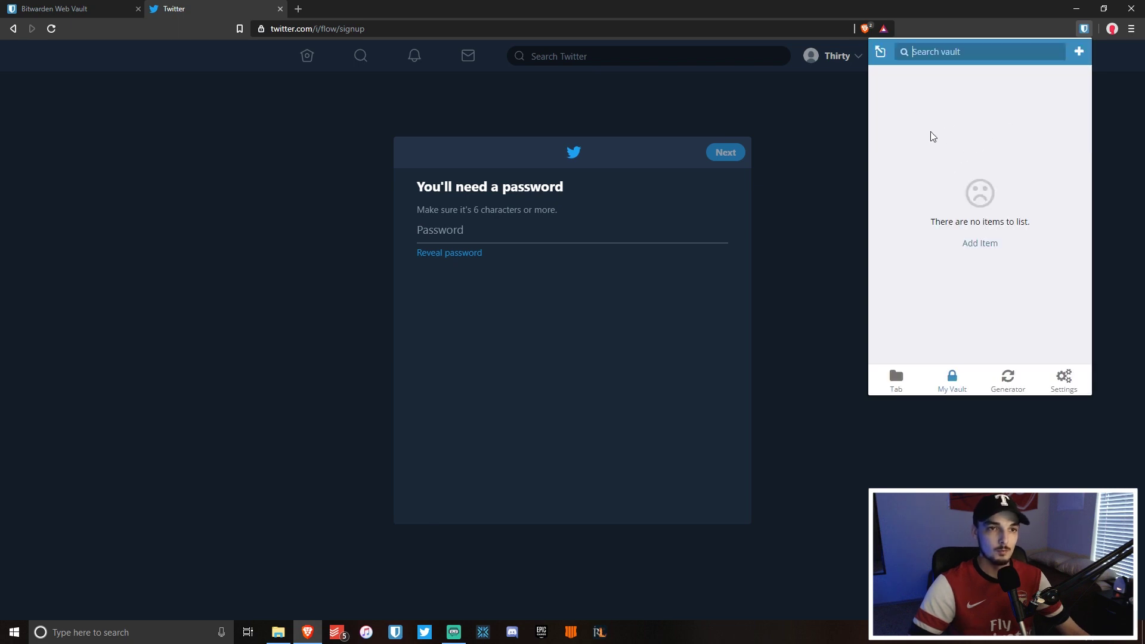
left_click(791, 179)
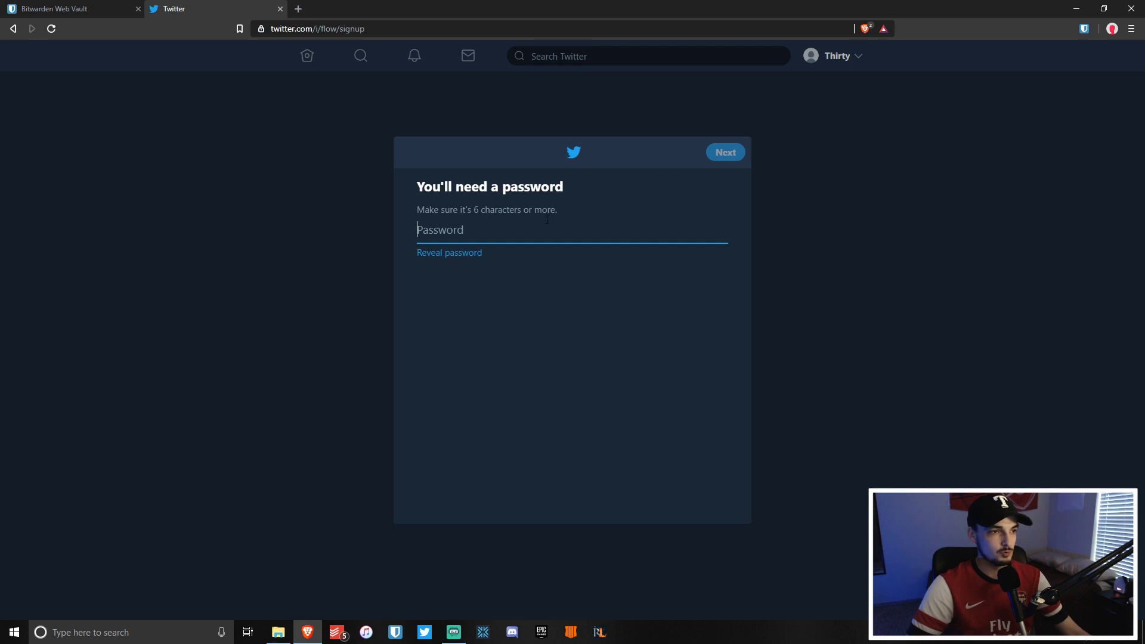
left_click(1085, 29)
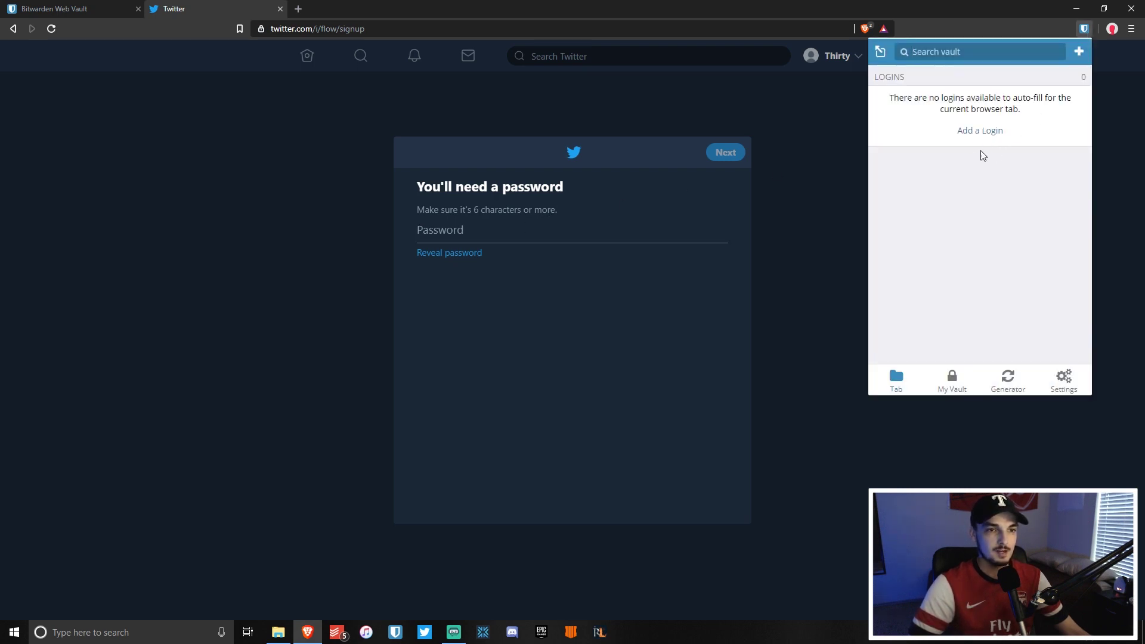
Add a new twitter.com login in the extension and enter the account username.
left_click(982, 132)
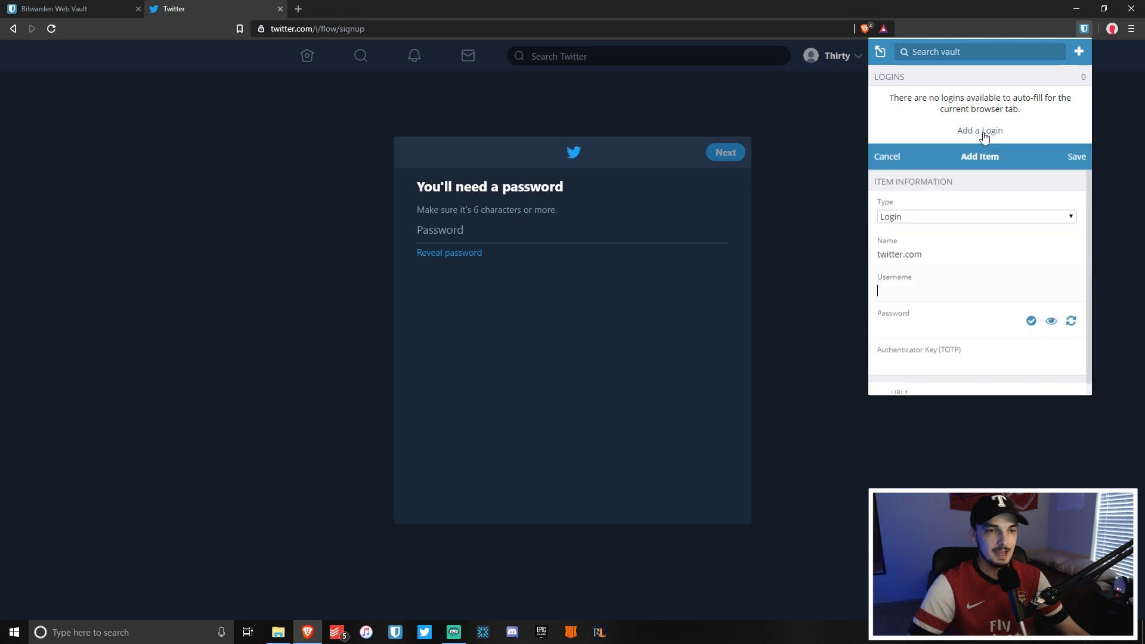
left_click_drag(946, 153, 861, 154)
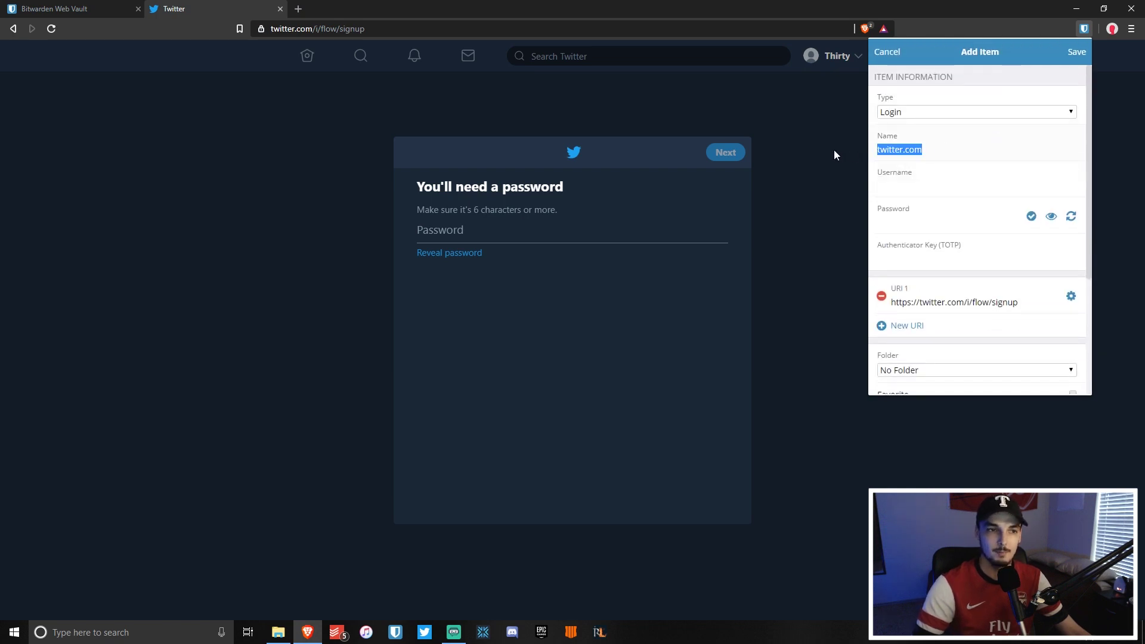
left_click(913, 186)
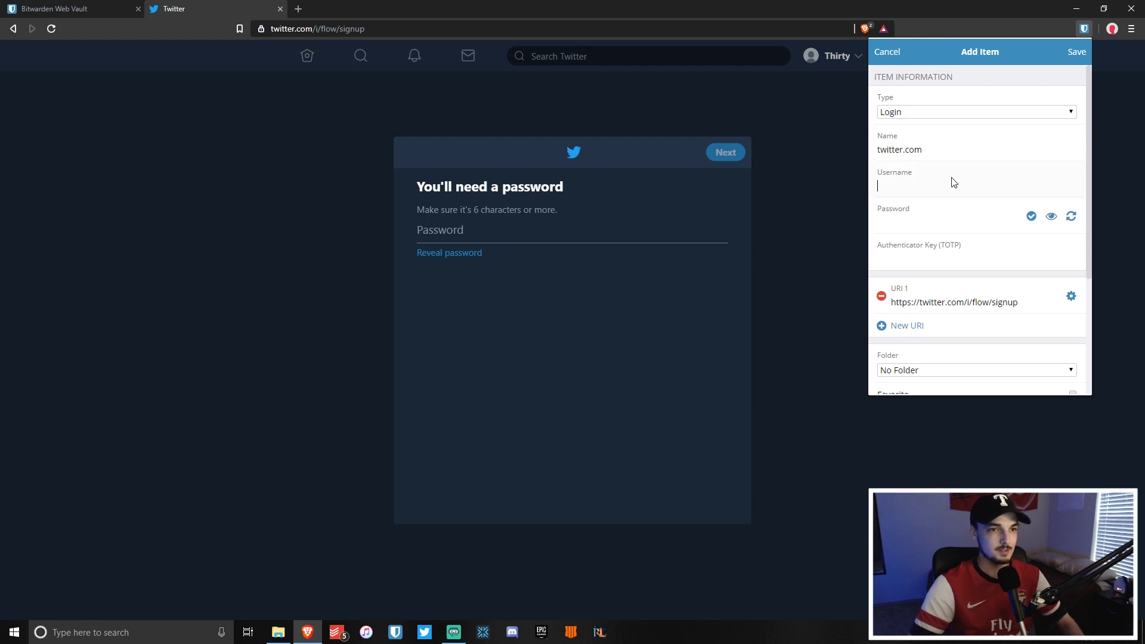
type("Thirty")
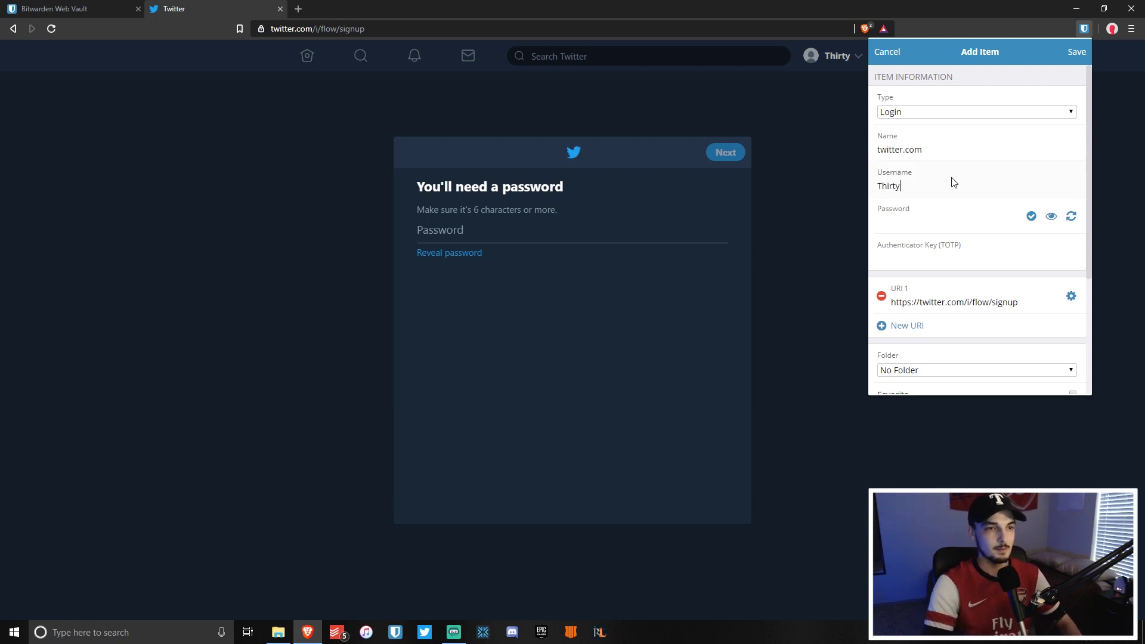
key("Tab")
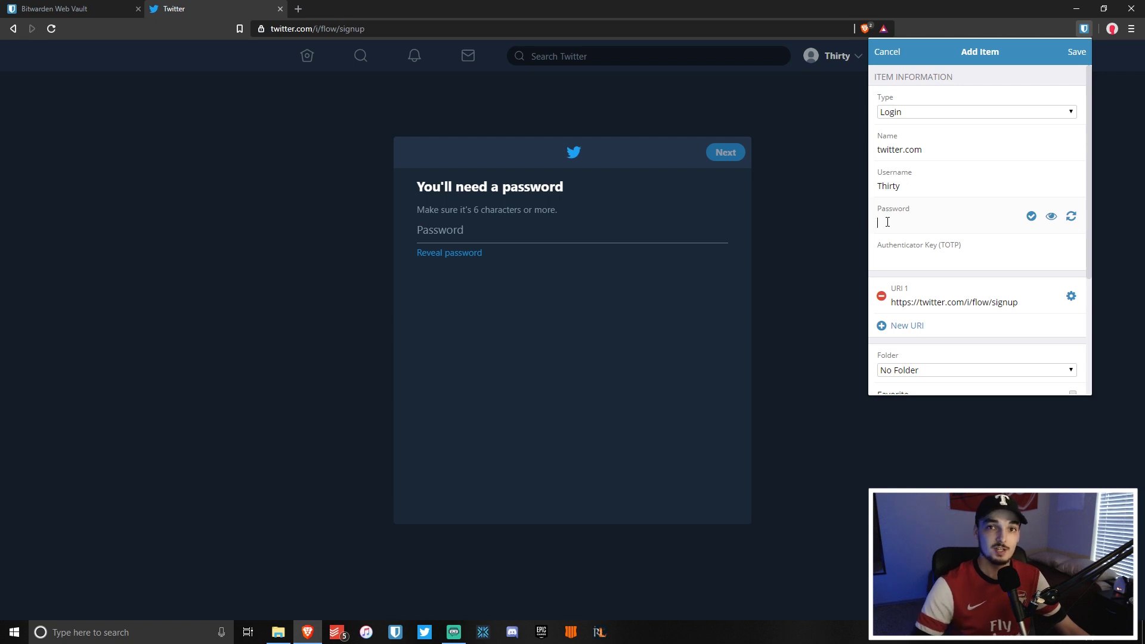
Generate a 15-character password including !@#$%^&* symbols and copy it.
left_click(1072, 220)
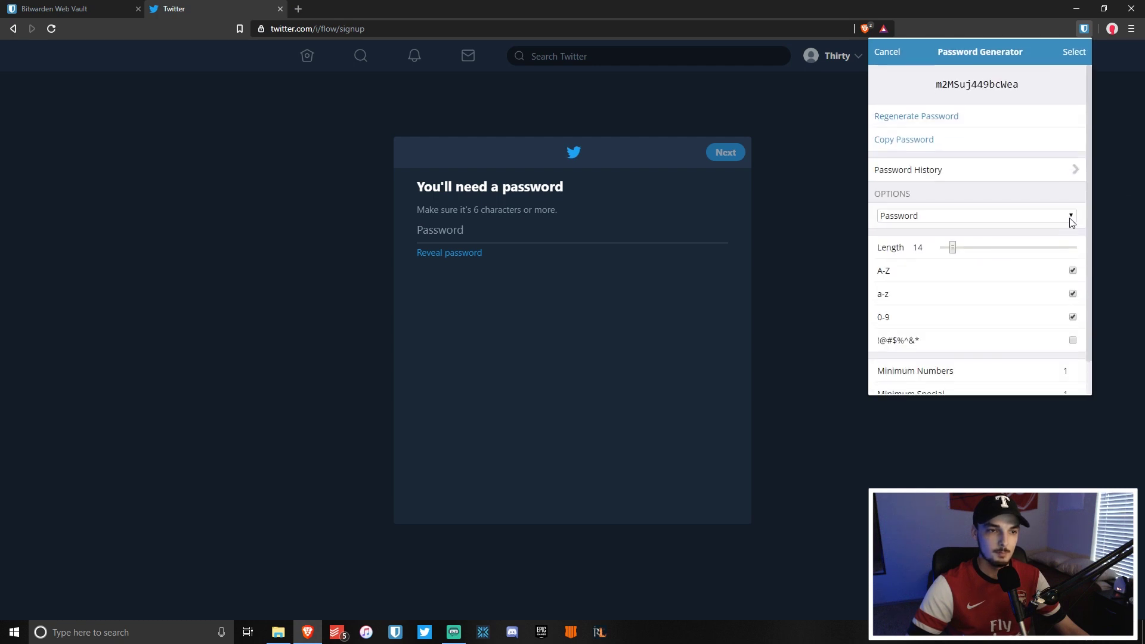
scroll(1014, 270, "down", 1)
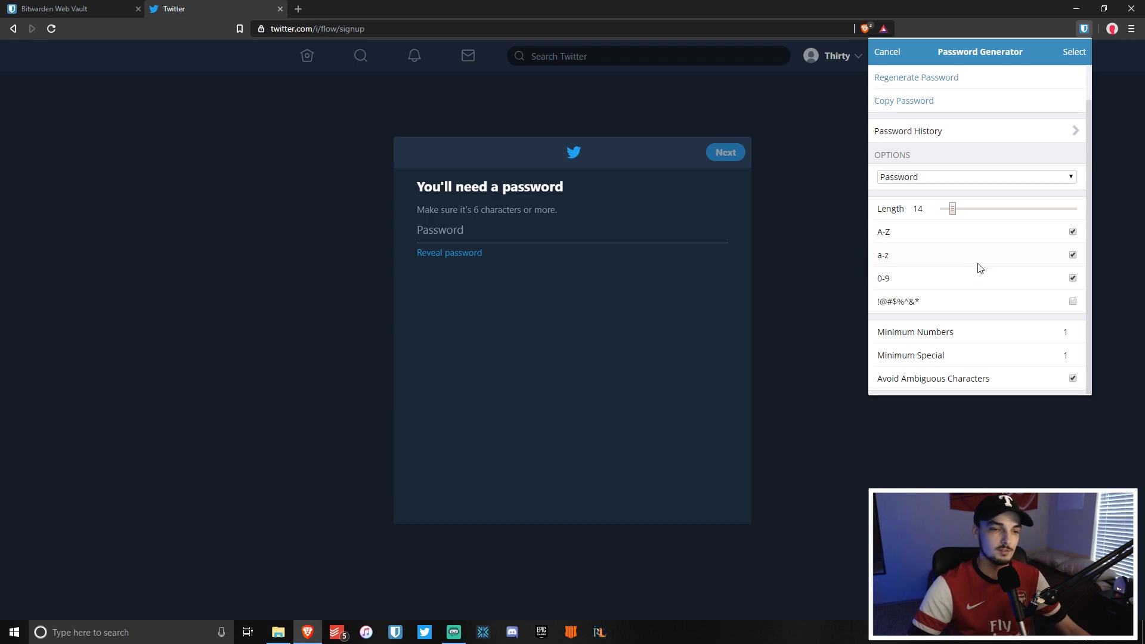
left_click(1073, 301)
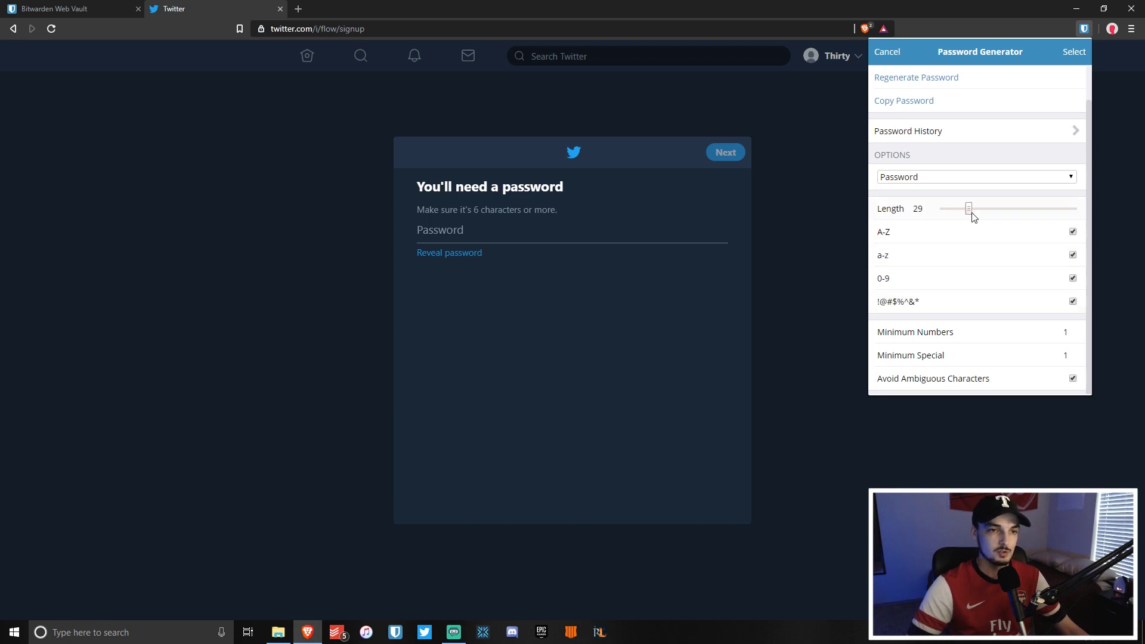
left_click_drag(974, 216, 961, 217)
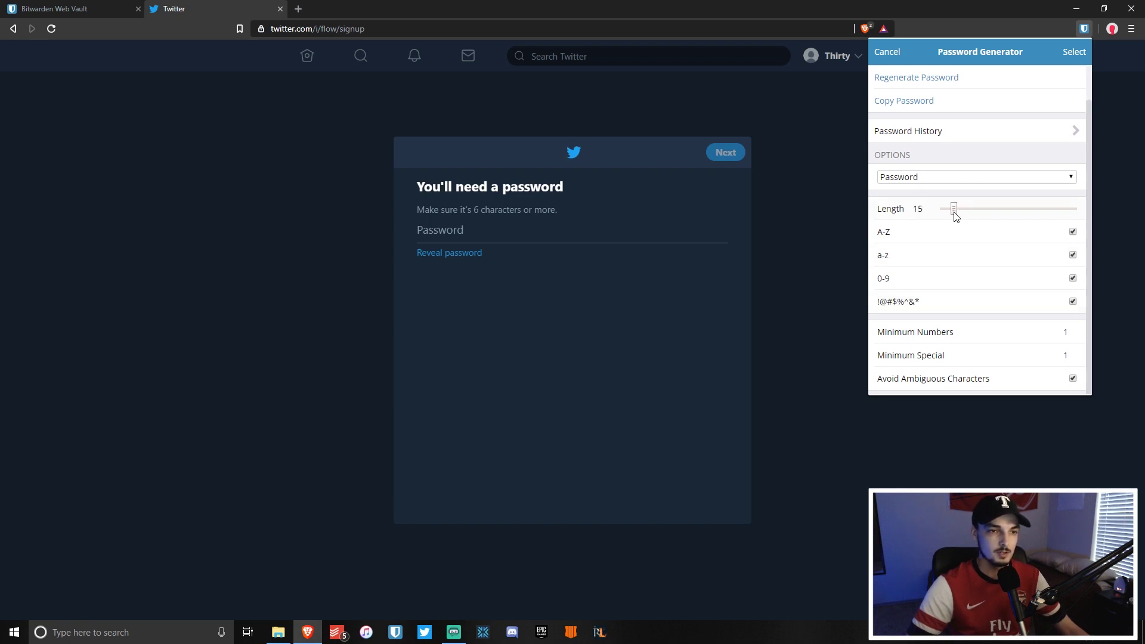
scroll(960, 268, "up", 1)
scroll(976, 299, "down", 1)
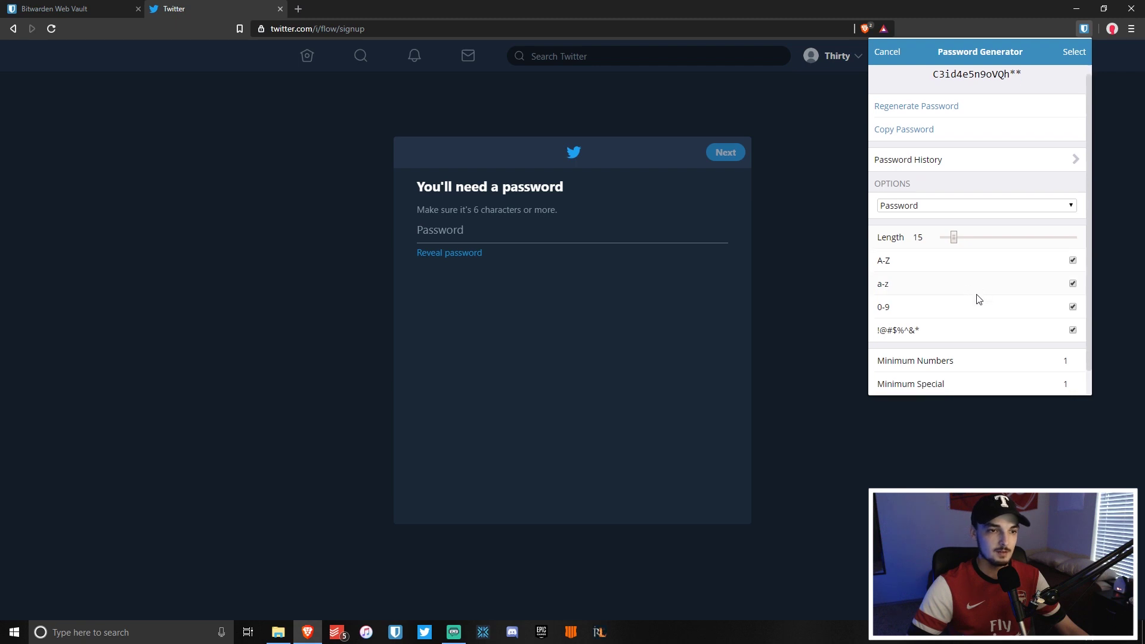
scroll(976, 299, "up", 1)
left_click_drag(931, 84, 1030, 88)
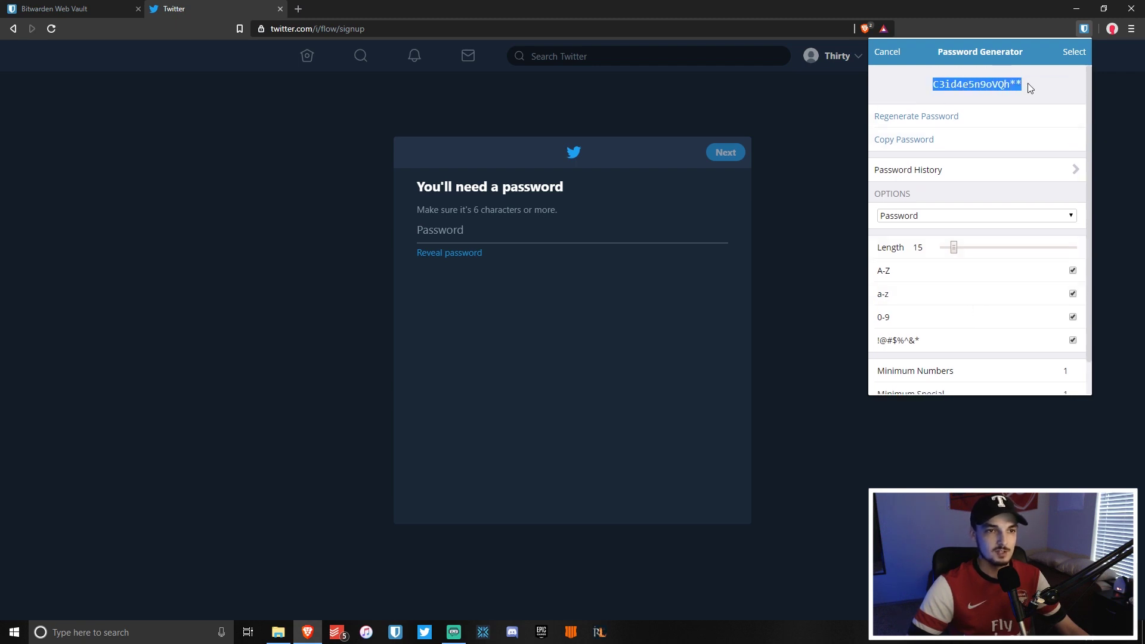
left_click(1030, 87)
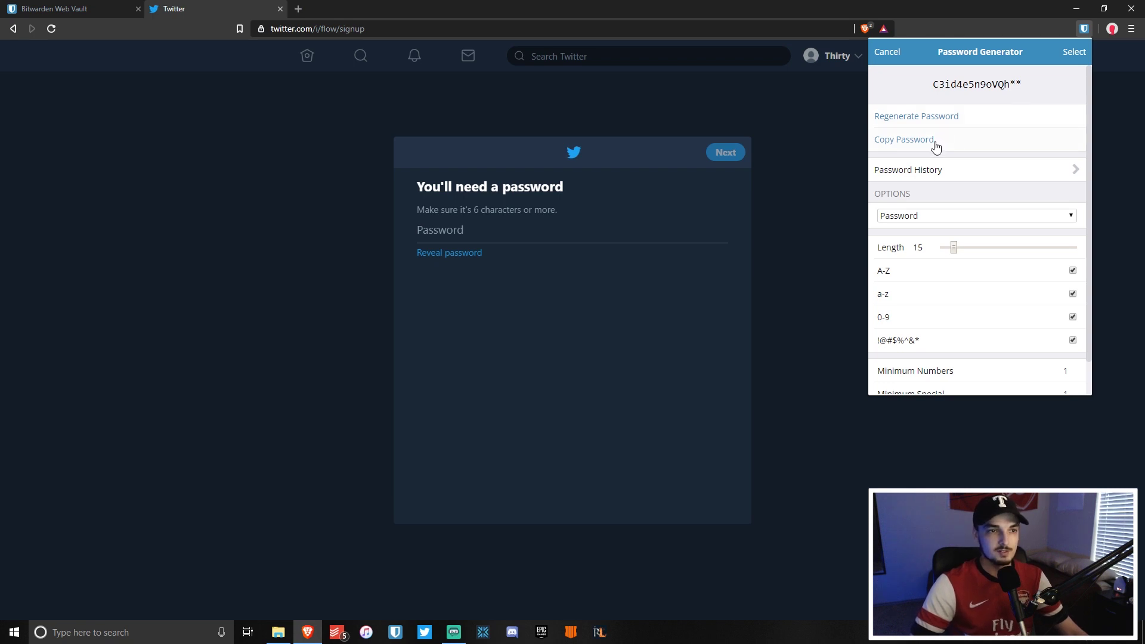
left_click(935, 143)
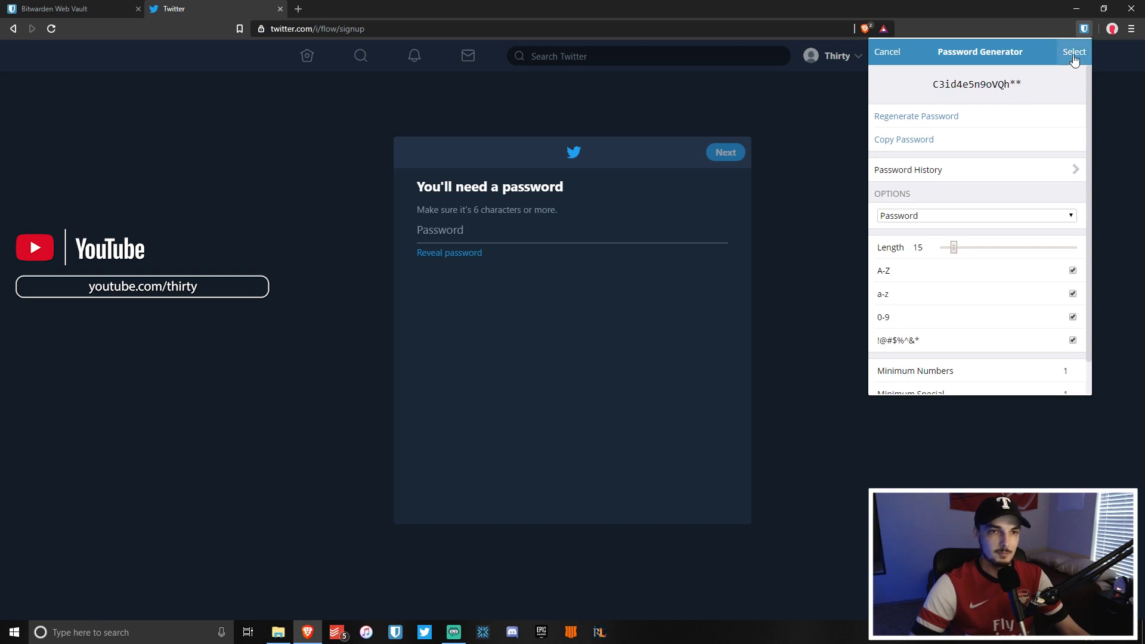
Use the generated password for the twitter.com login and save it to the vault.
left_click(1073, 55)
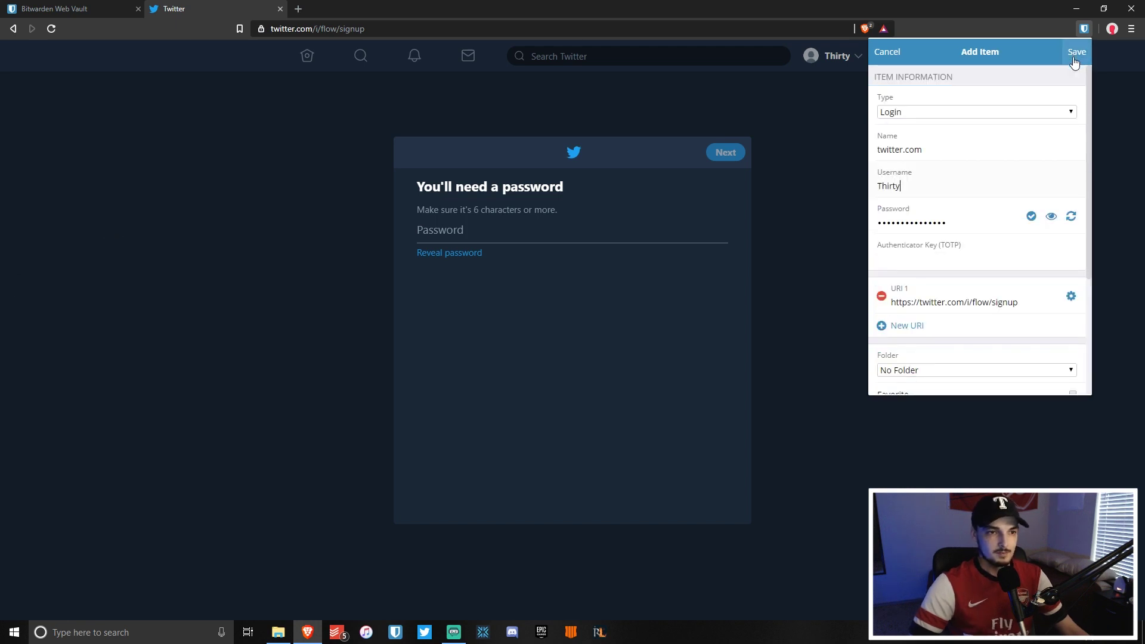
left_click_drag(921, 225, 871, 229)
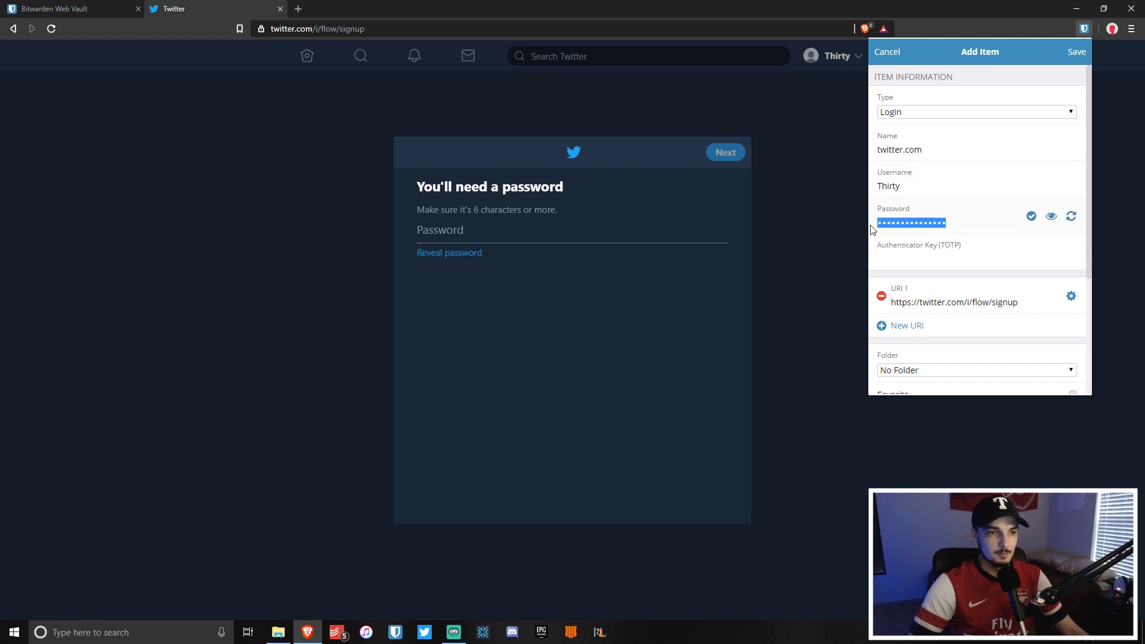
left_click(1076, 54)
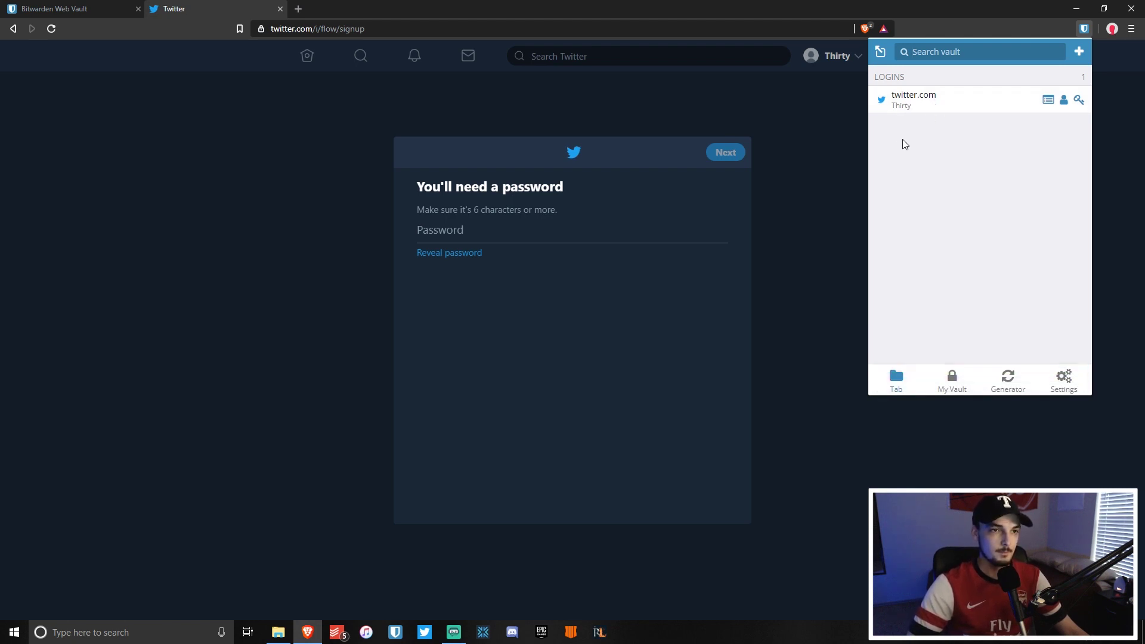
left_click(809, 235)
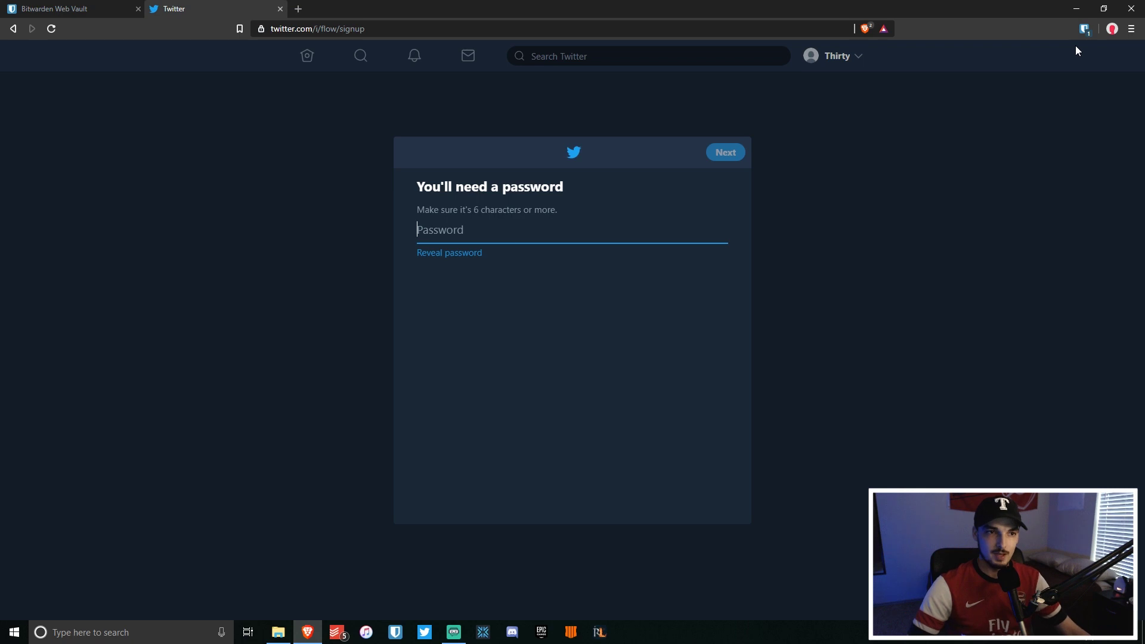
left_click(1085, 33)
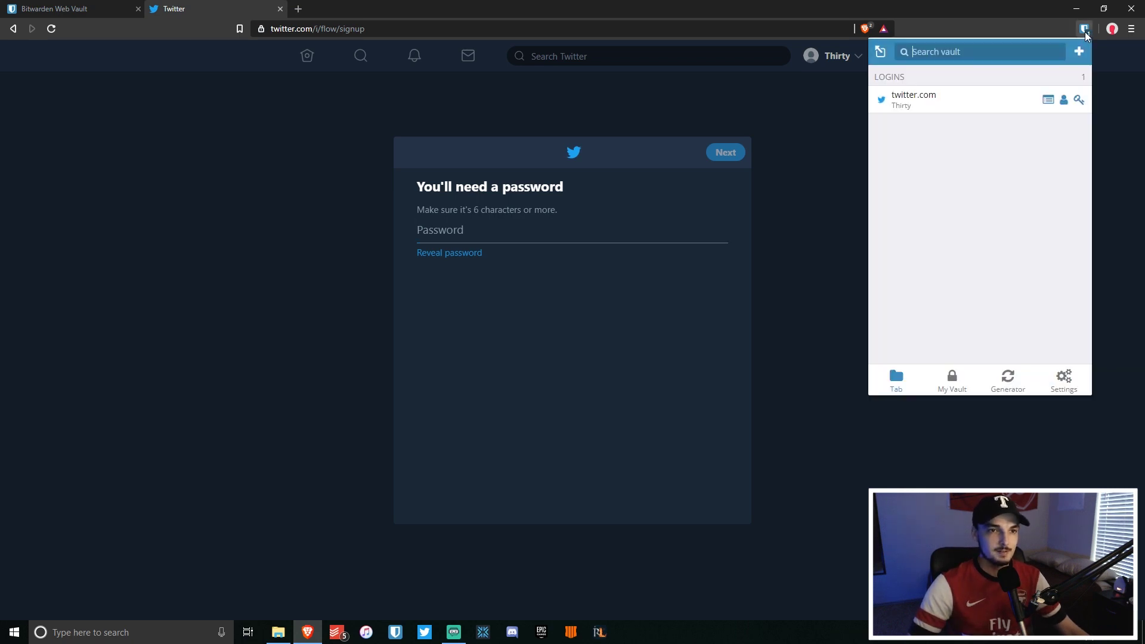
Paste the saved twitter.com password into Twitter's password field and continue to verification.
left_click(1079, 101)
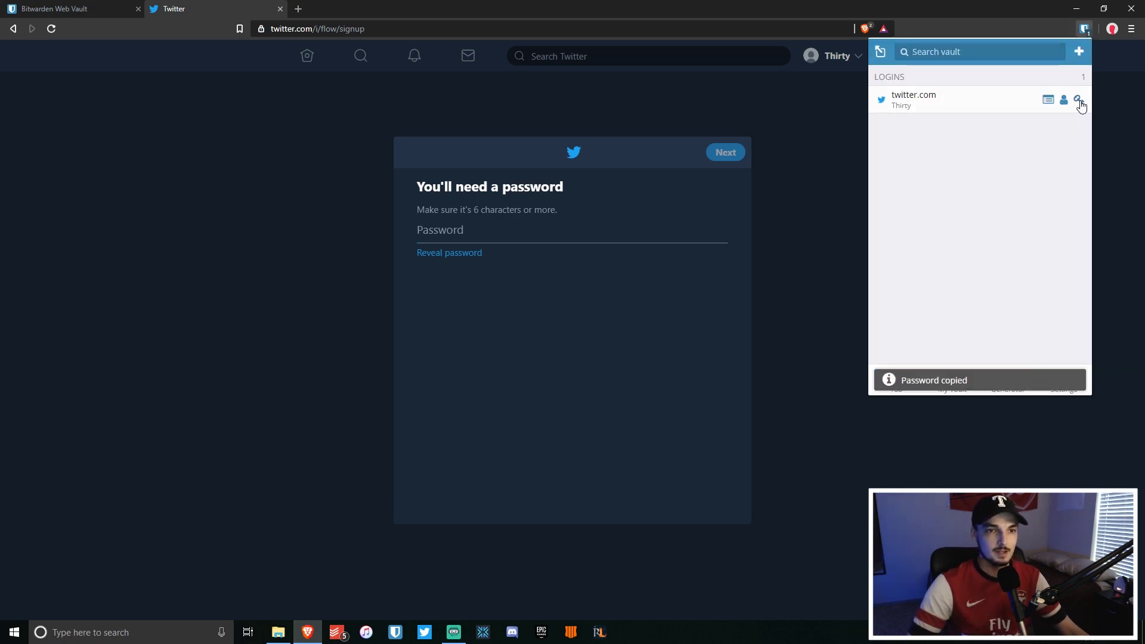
left_click(833, 179)
key("ctrl+v")
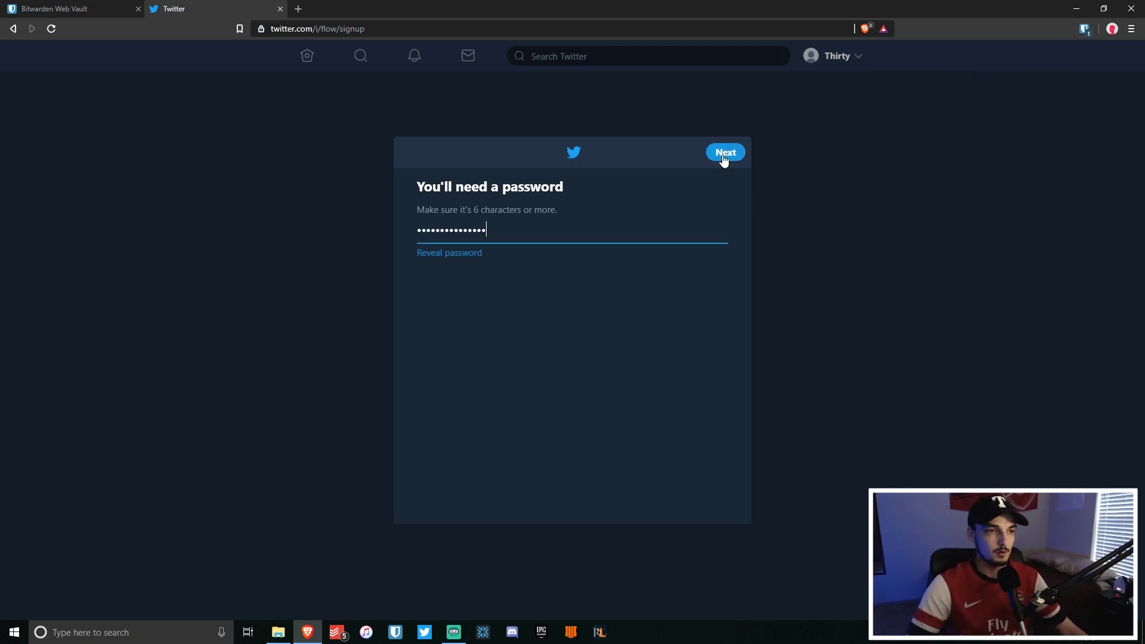
left_click(725, 153)
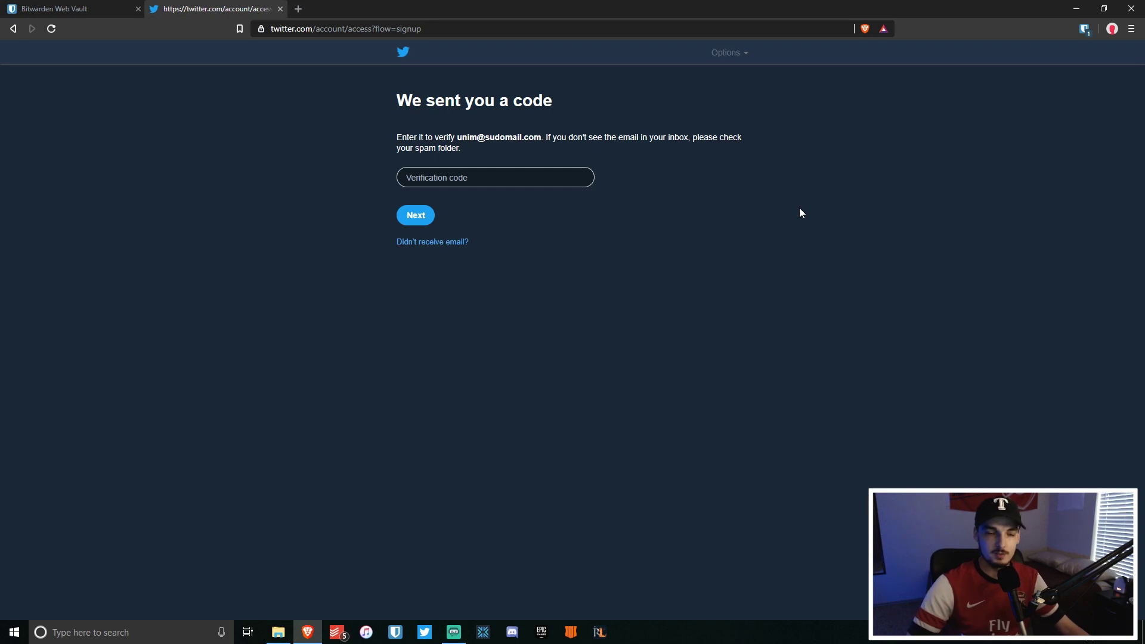
left_click(298, 9)
Close the Twitter tab and start a Reddit sign-up from the bookmarks bar.
left_click(280, 9)
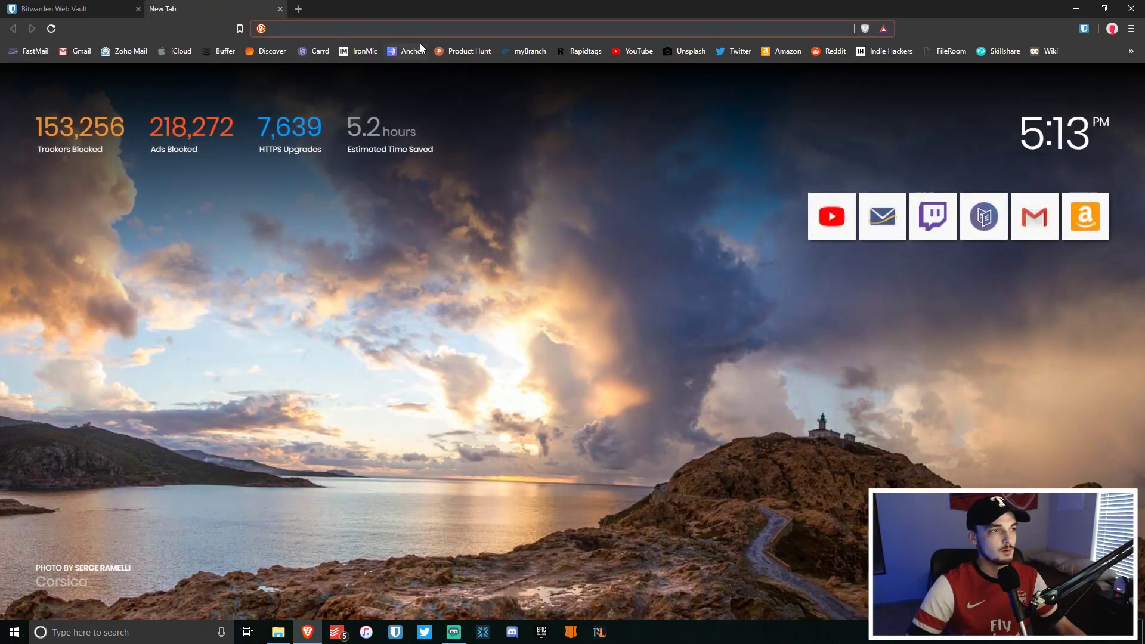
left_click(830, 51)
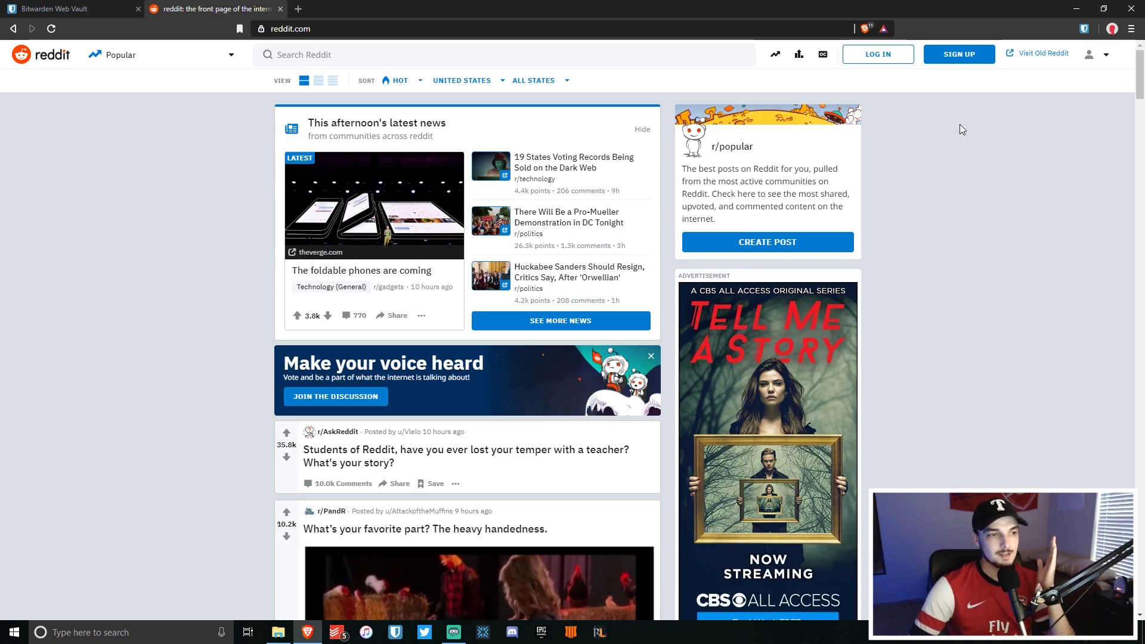
left_click(961, 53)
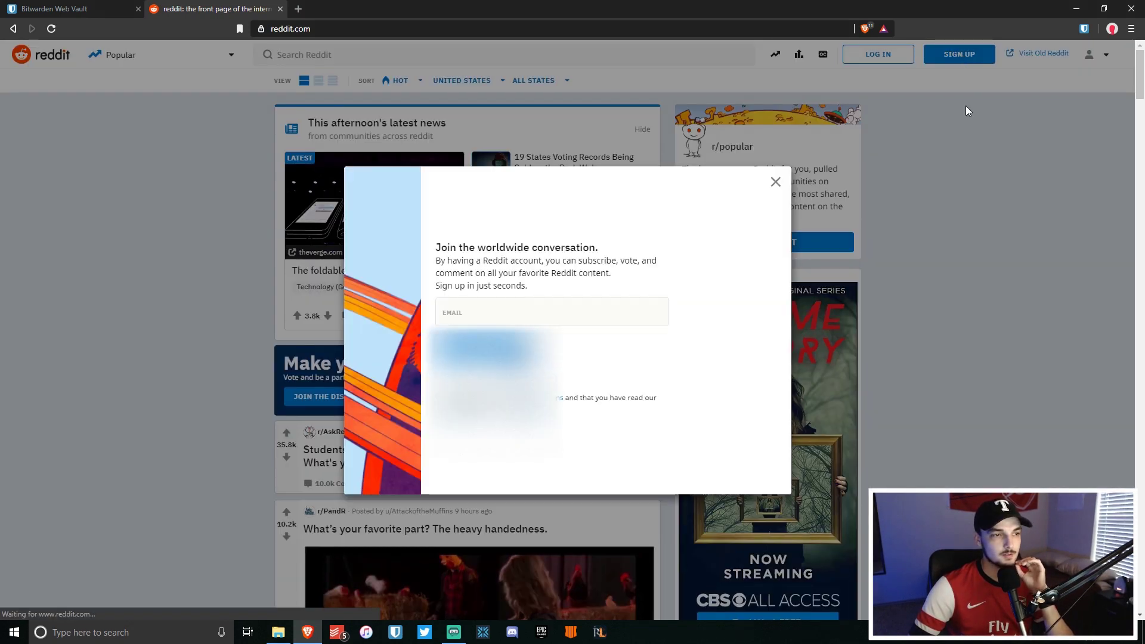
Fill Reddit's sign-up with the suggested e-mail address and type a username.
left_click(538, 311)
type("unim")
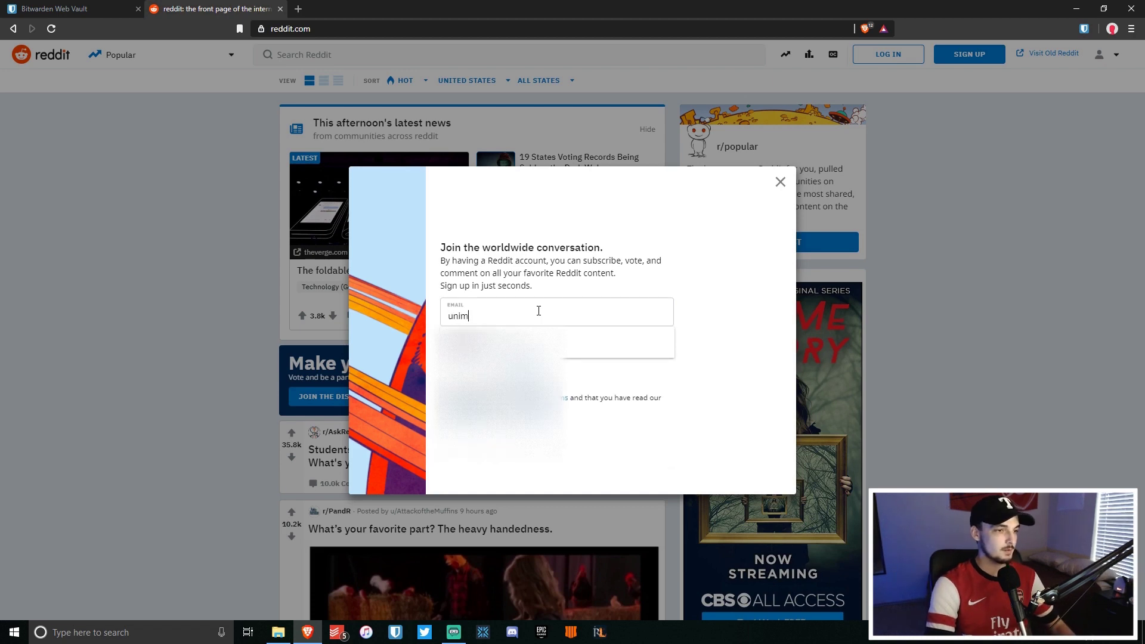
left_click(566, 341)
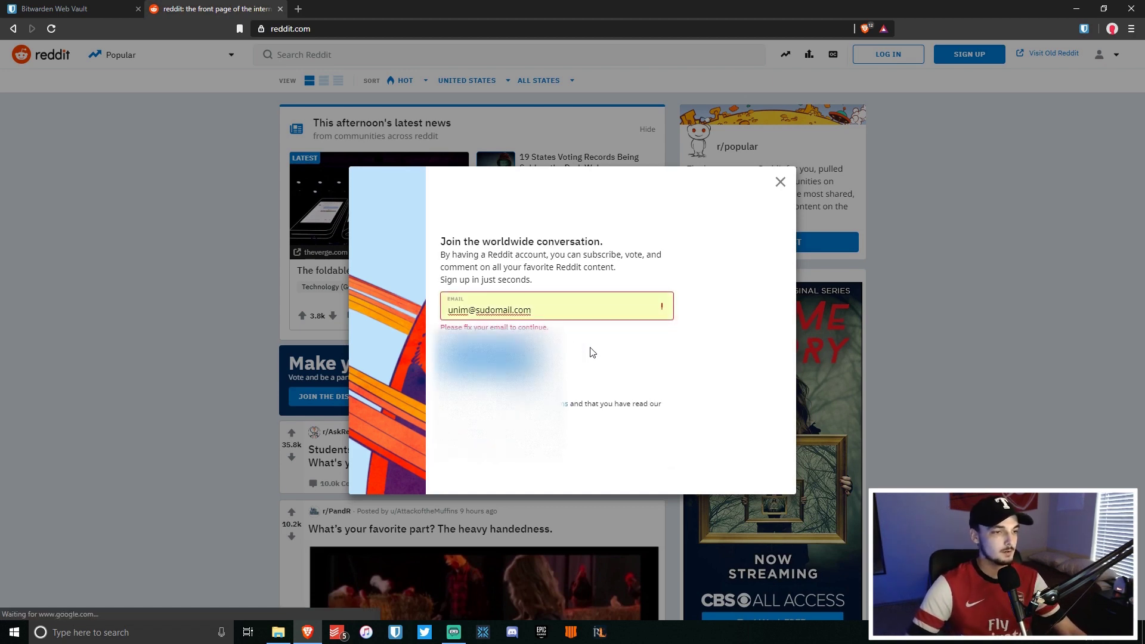
left_click(442, 264)
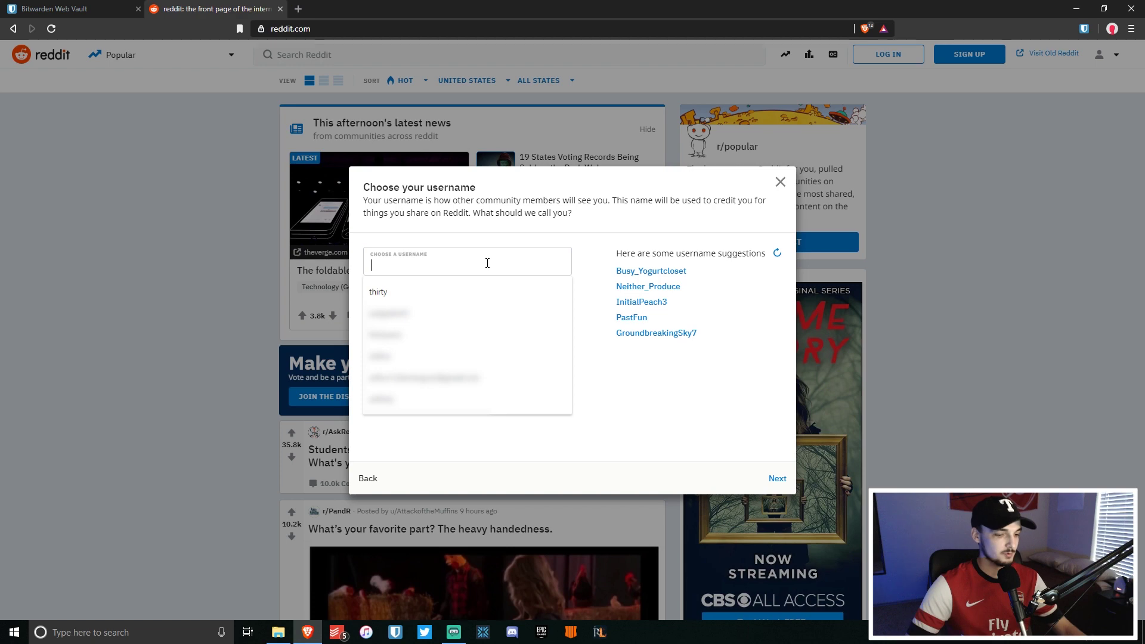
type("ThirtyDemo")
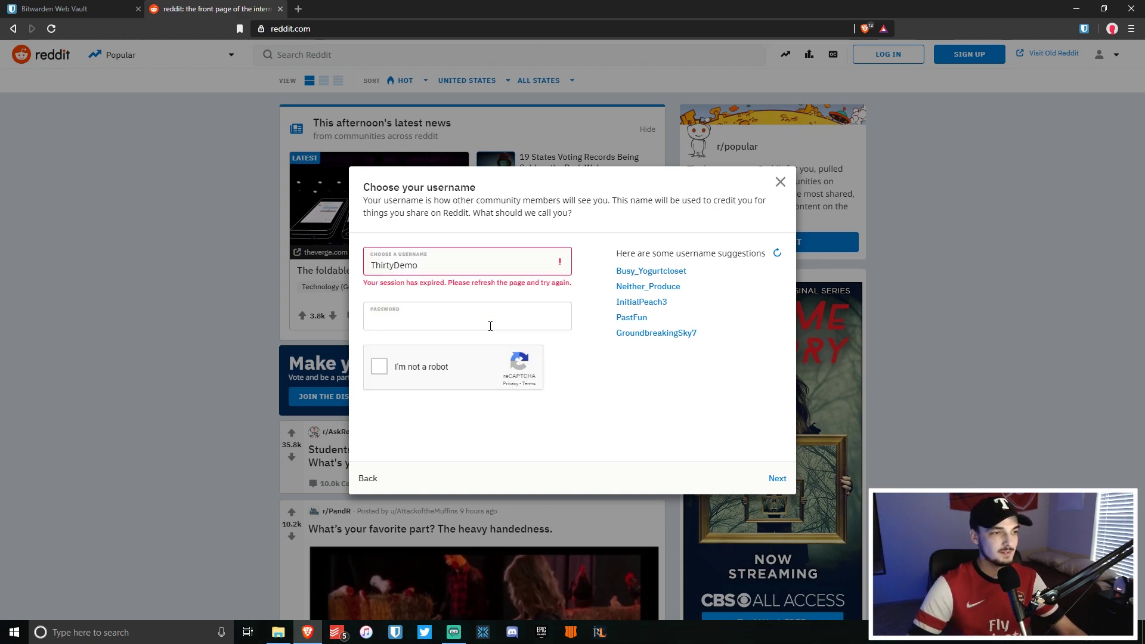
left_click(944, 162)
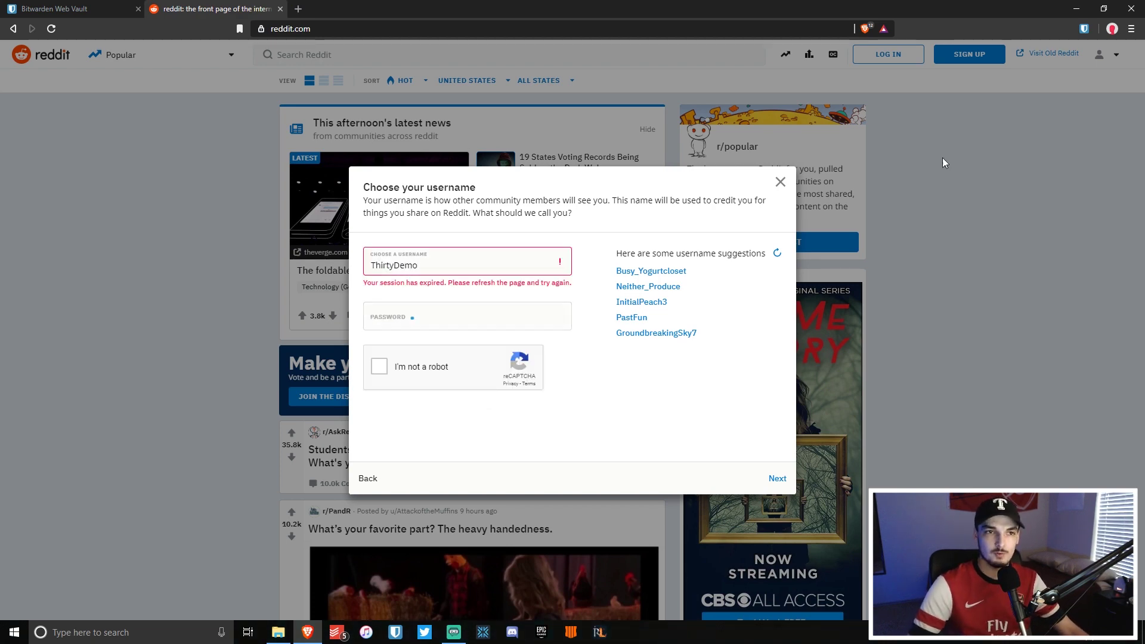
left_click(1084, 30)
left_click(990, 132)
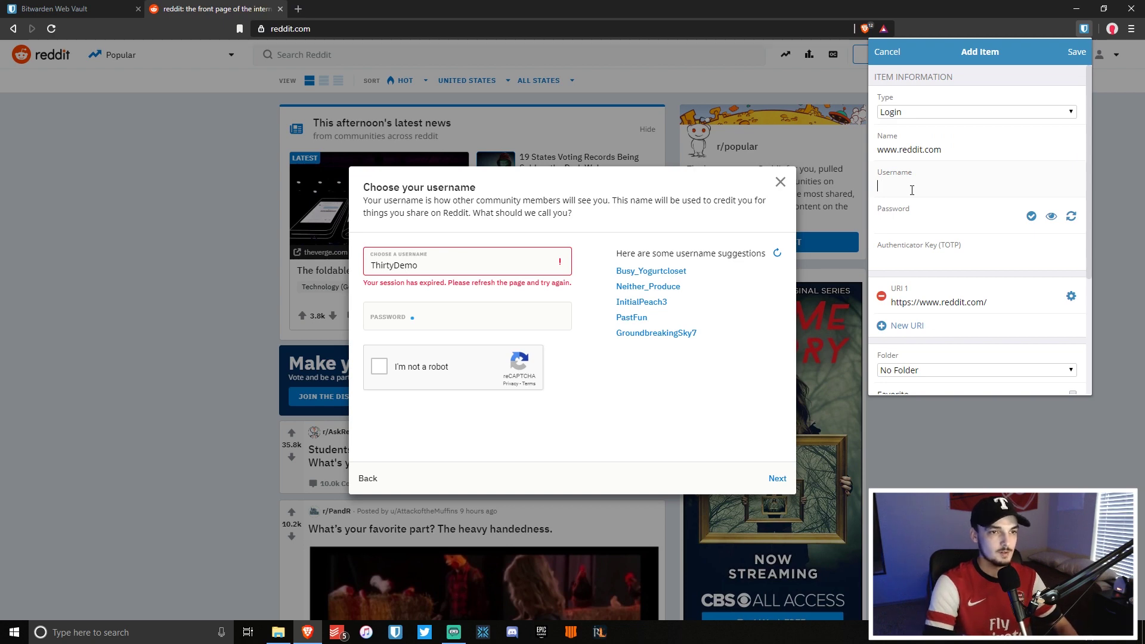
type("ThirtyDemo")
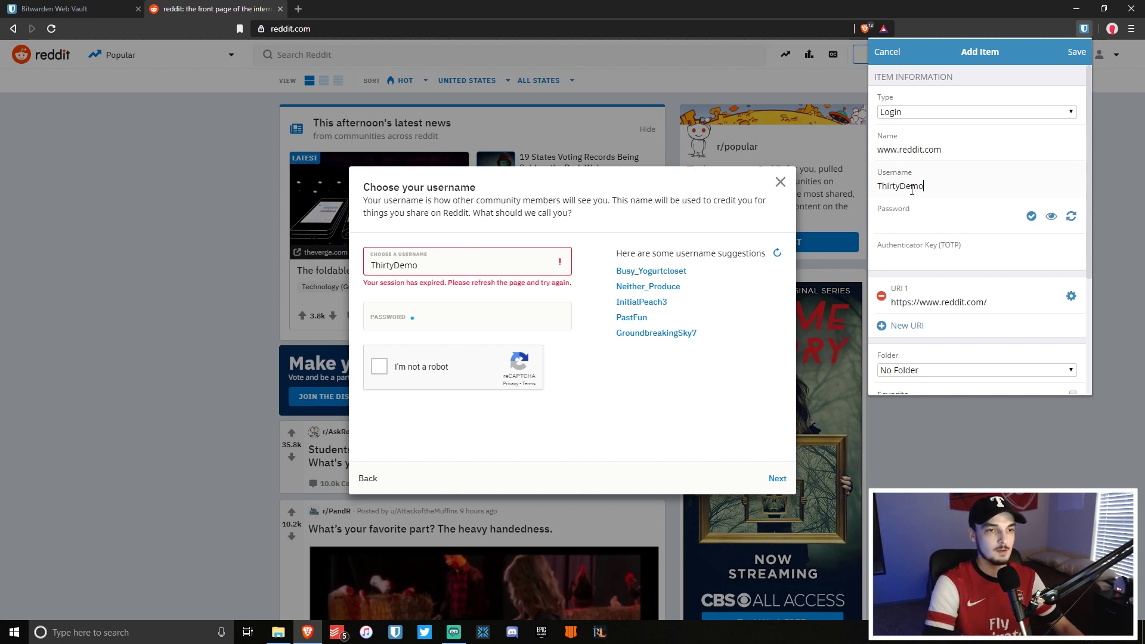
left_click(1072, 217)
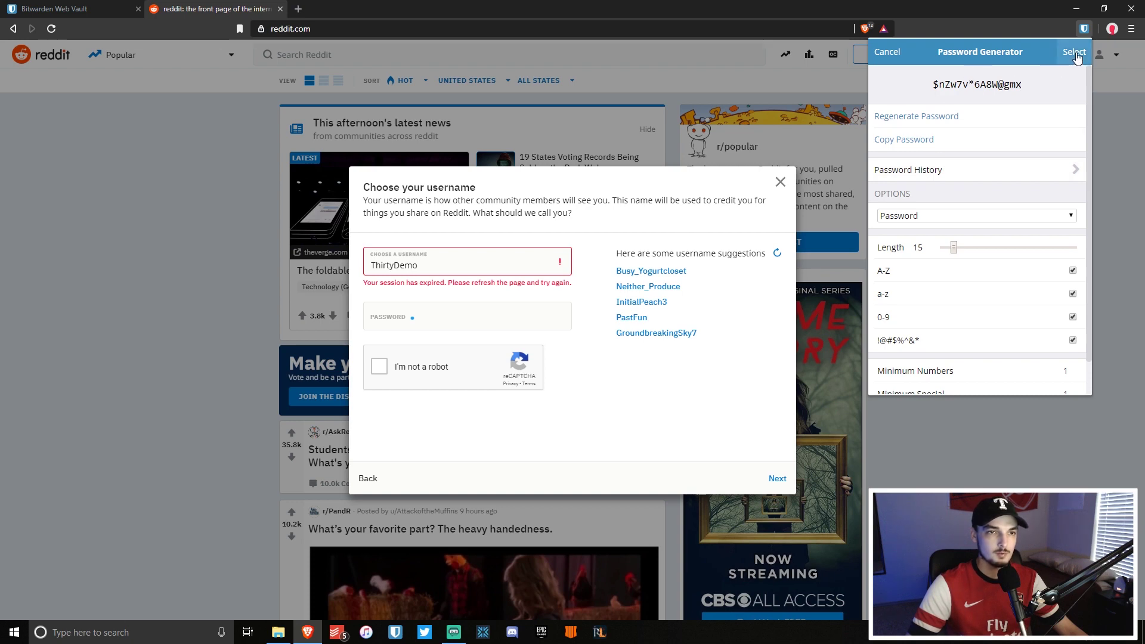
left_click(1074, 53)
left_click(1077, 52)
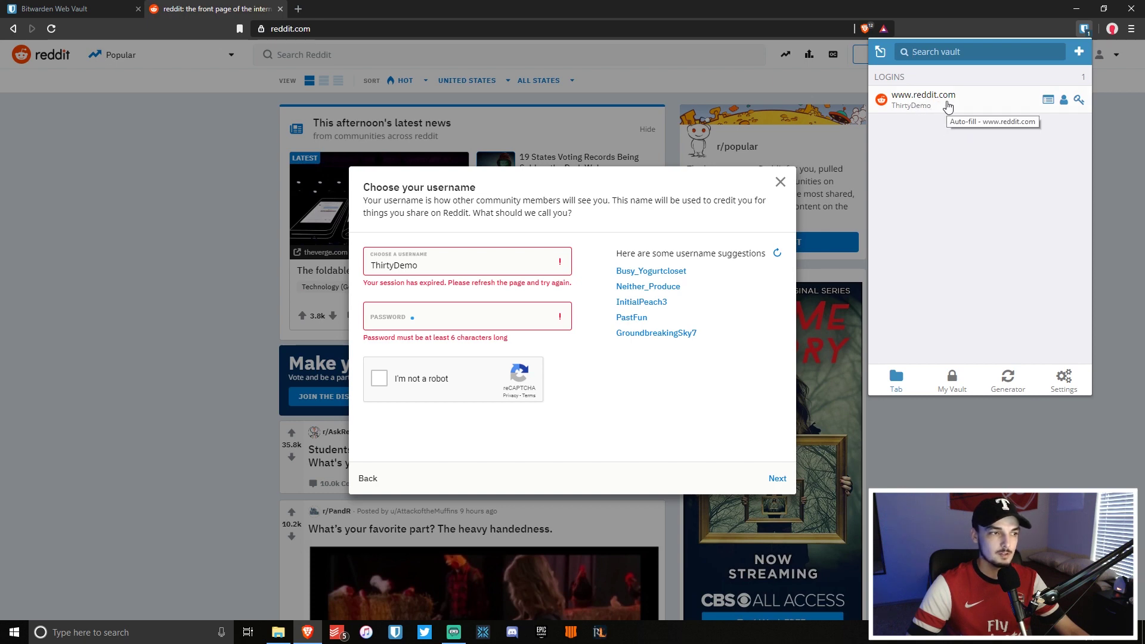
left_click(947, 103)
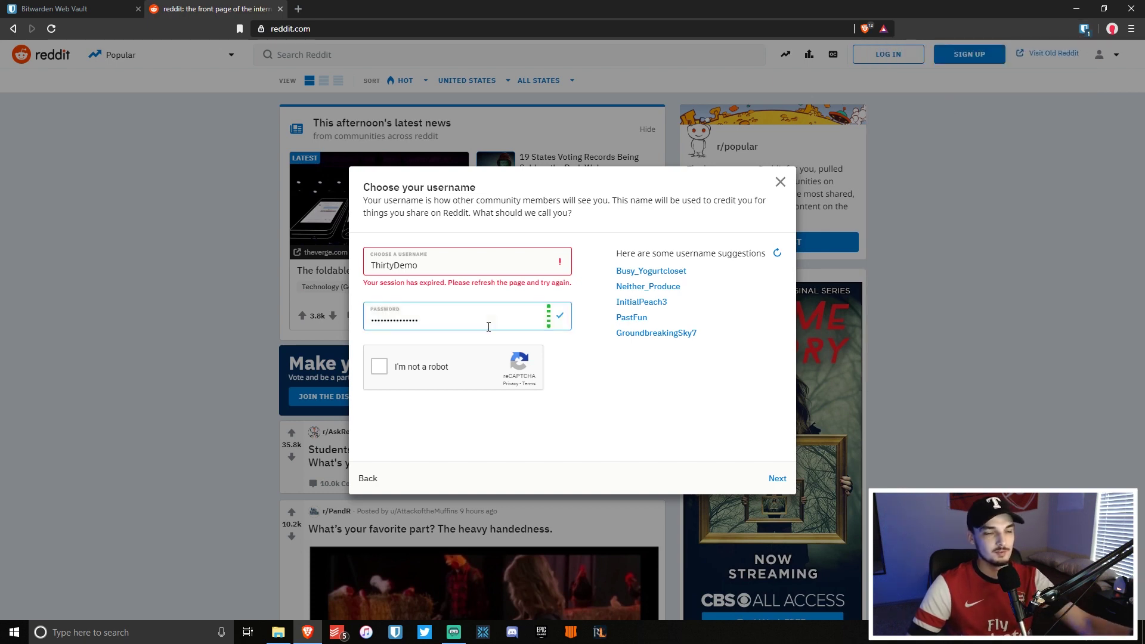
Pass the reCAPTCHA check by selecting the three bus images and verifying.
left_click(379, 366)
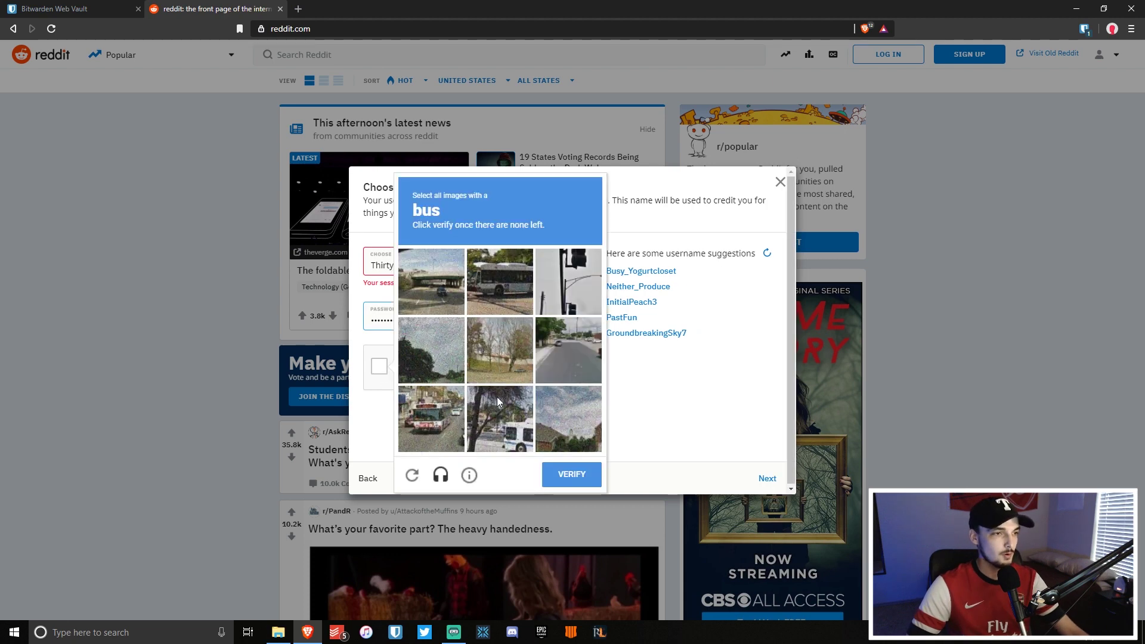
left_click(499, 282)
left_click(500, 418)
left_click(431, 418)
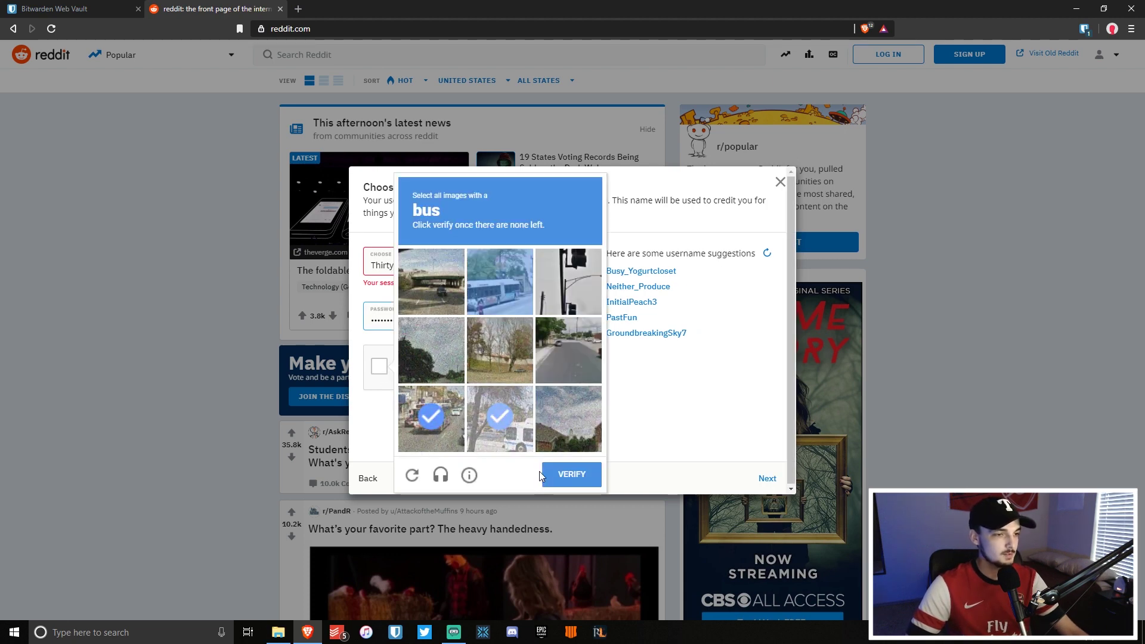
left_click(571, 474)
Finish the Reddit sign-up, then close the Reddit tab and browser.
left_click(777, 478)
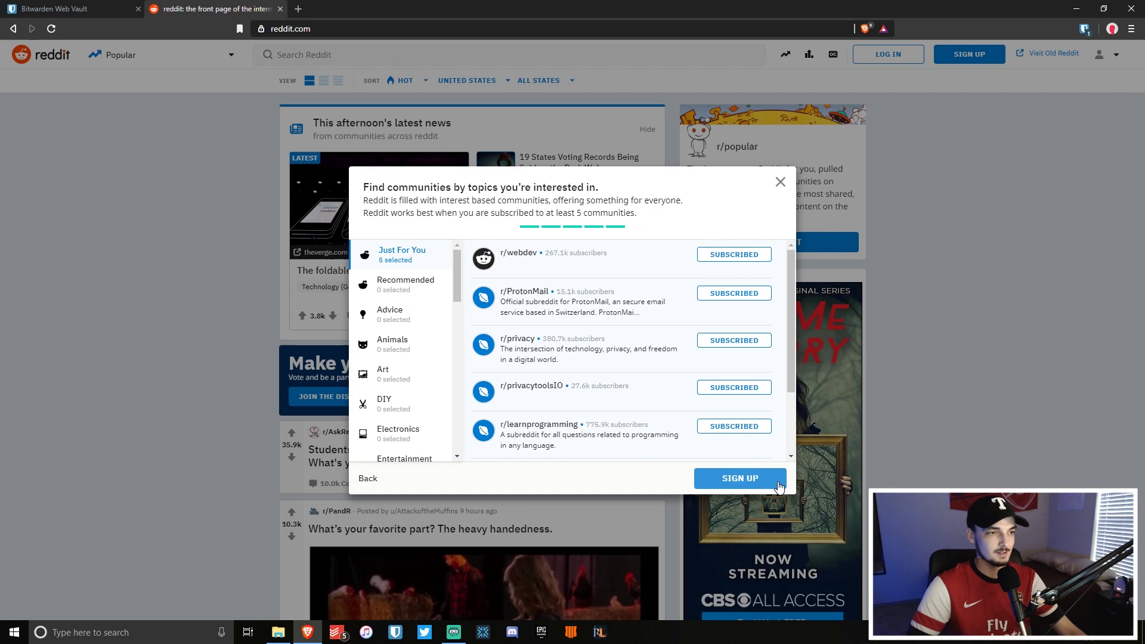
left_click(777, 486)
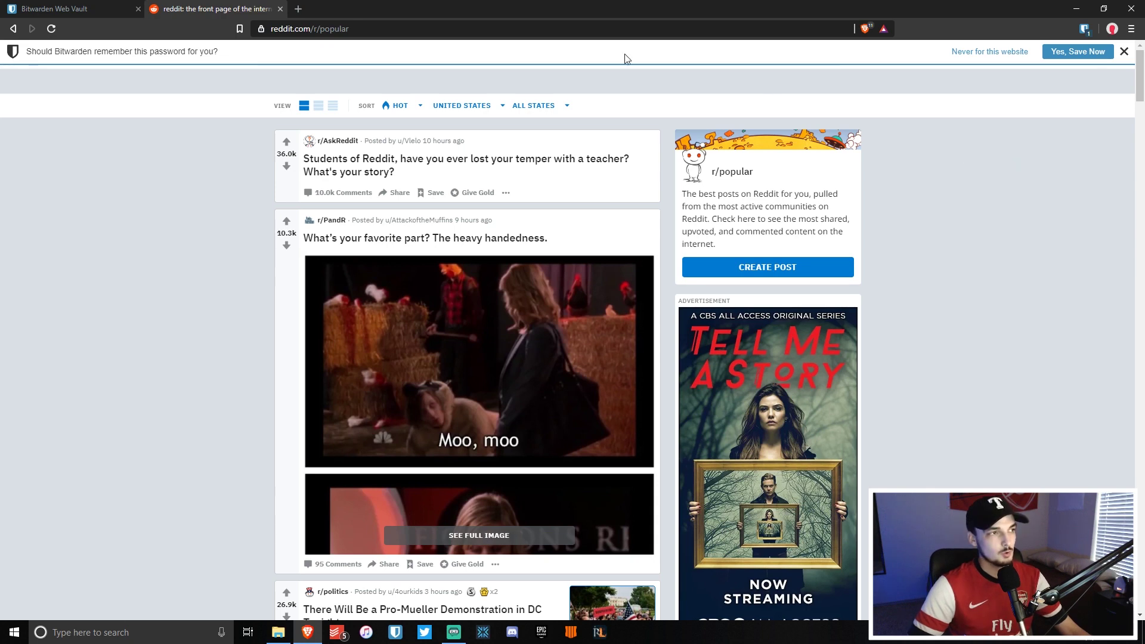
left_click(281, 10)
left_click(1131, 9)
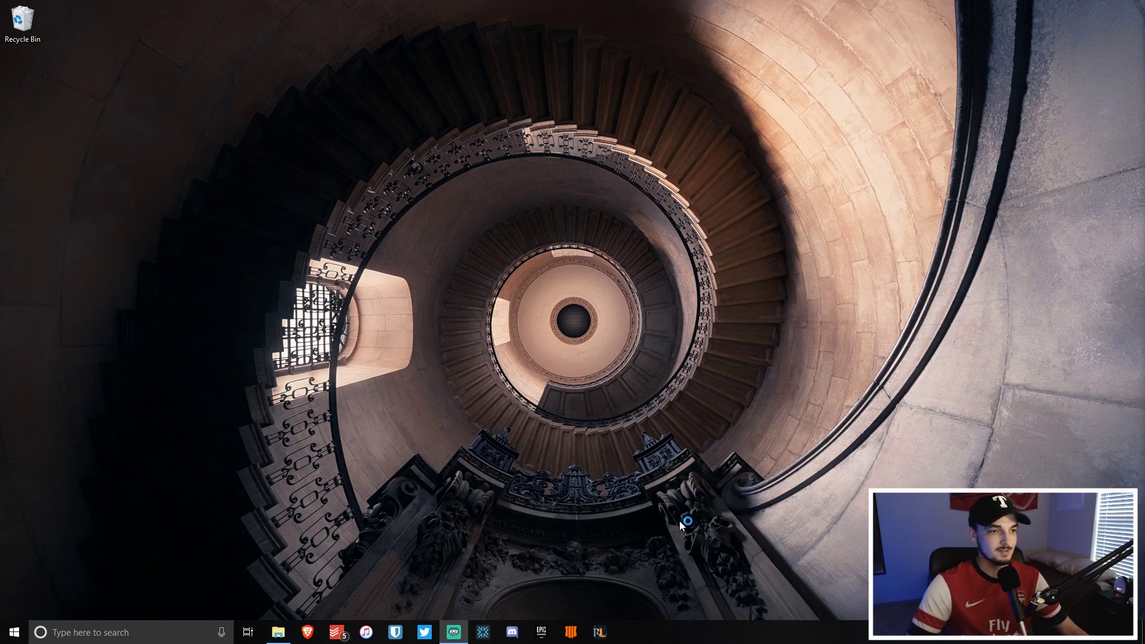
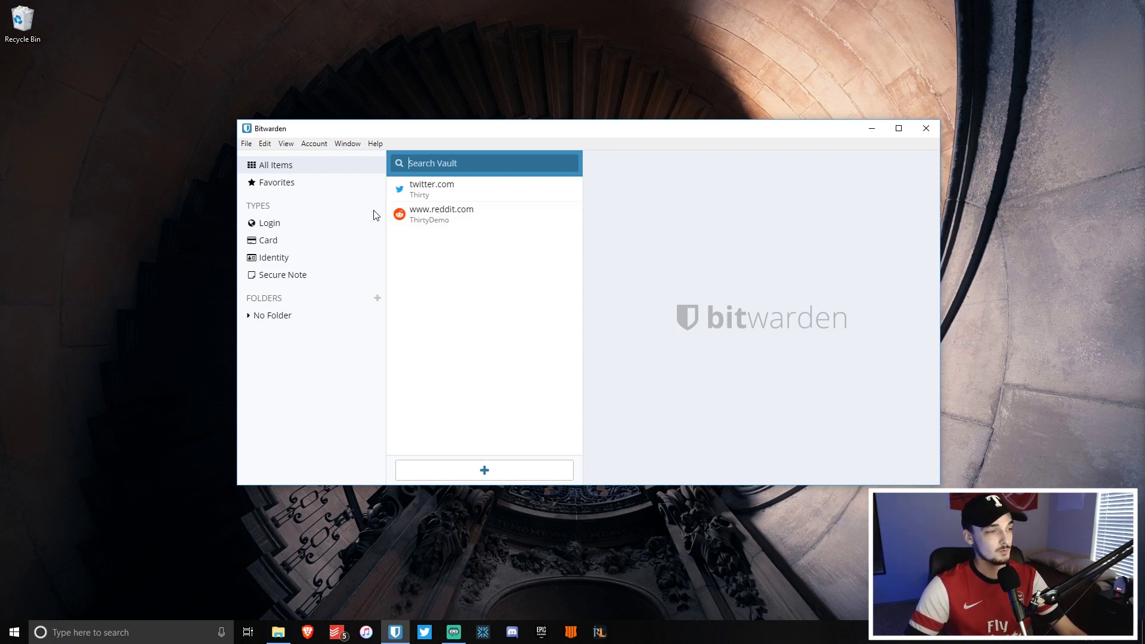
left_click(277, 248)
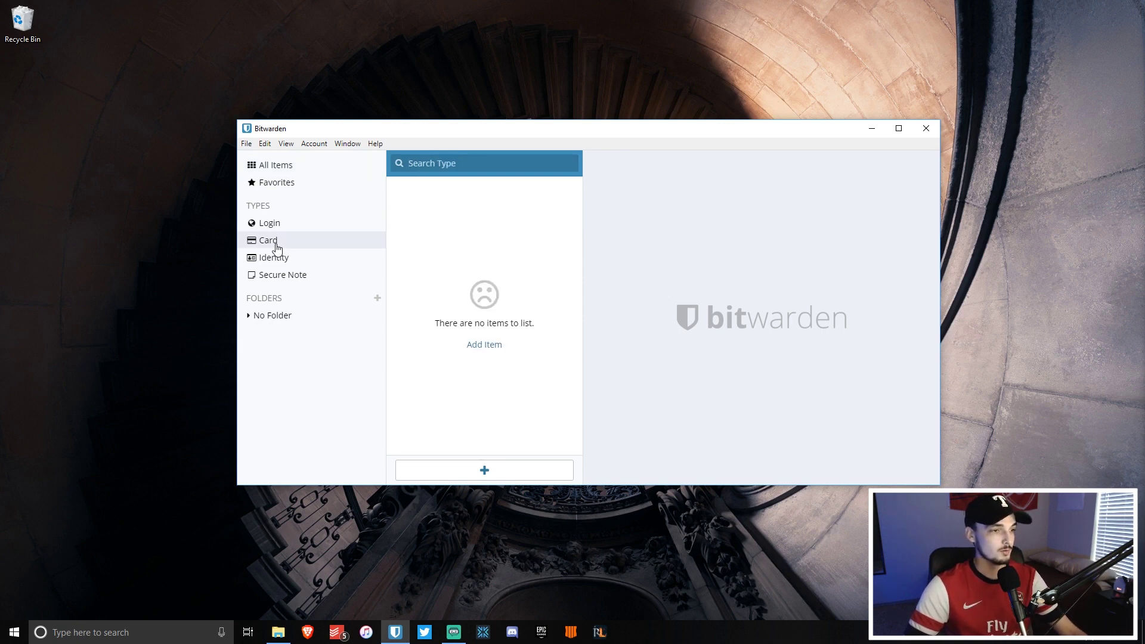
left_click(300, 264)
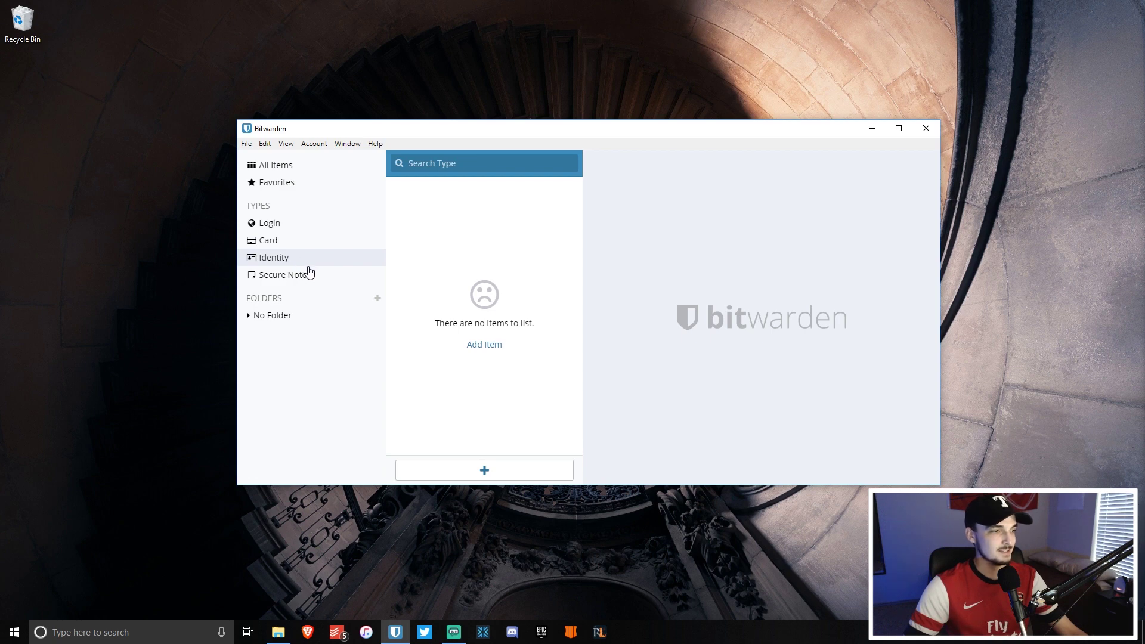
left_click(289, 278)
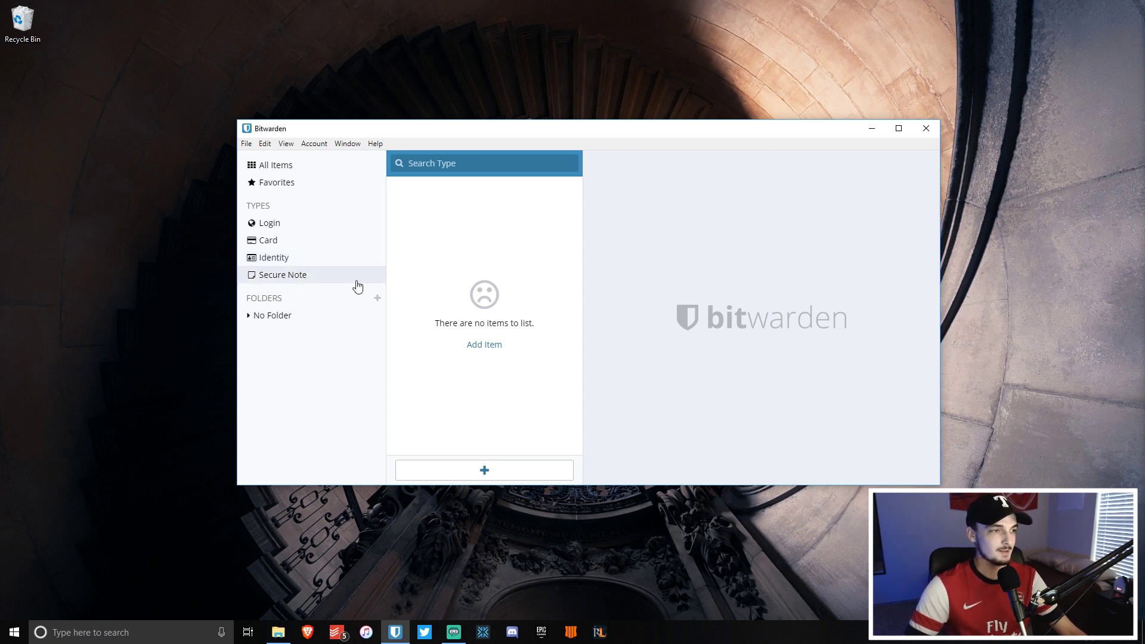
left_click(304, 225)
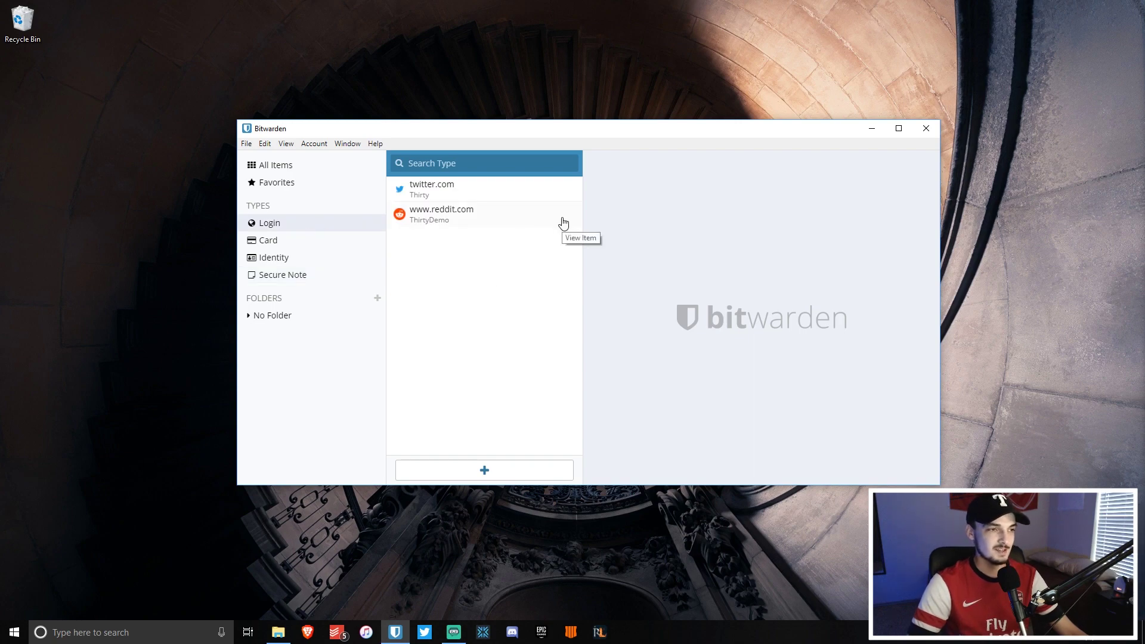
left_click(926, 129)
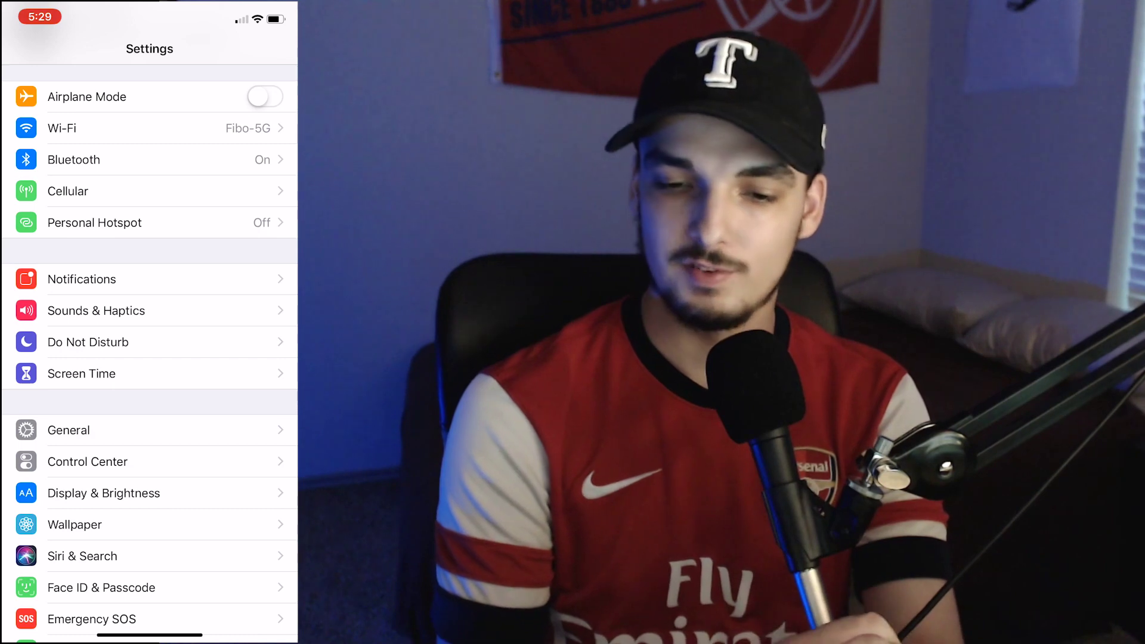
Under Passwords & Accounts, turn on AutoFill Passwords with Bitwarden as the source.
scroll(149, 357, "down", 2)
scroll(149, 358, "down", 5)
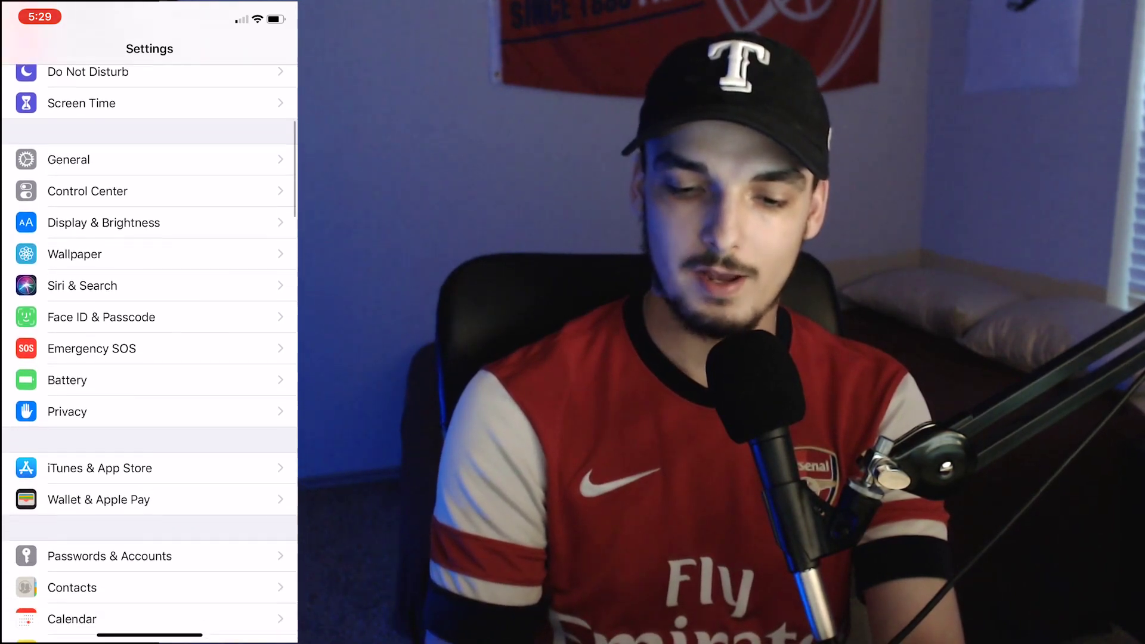
left_click(109, 468)
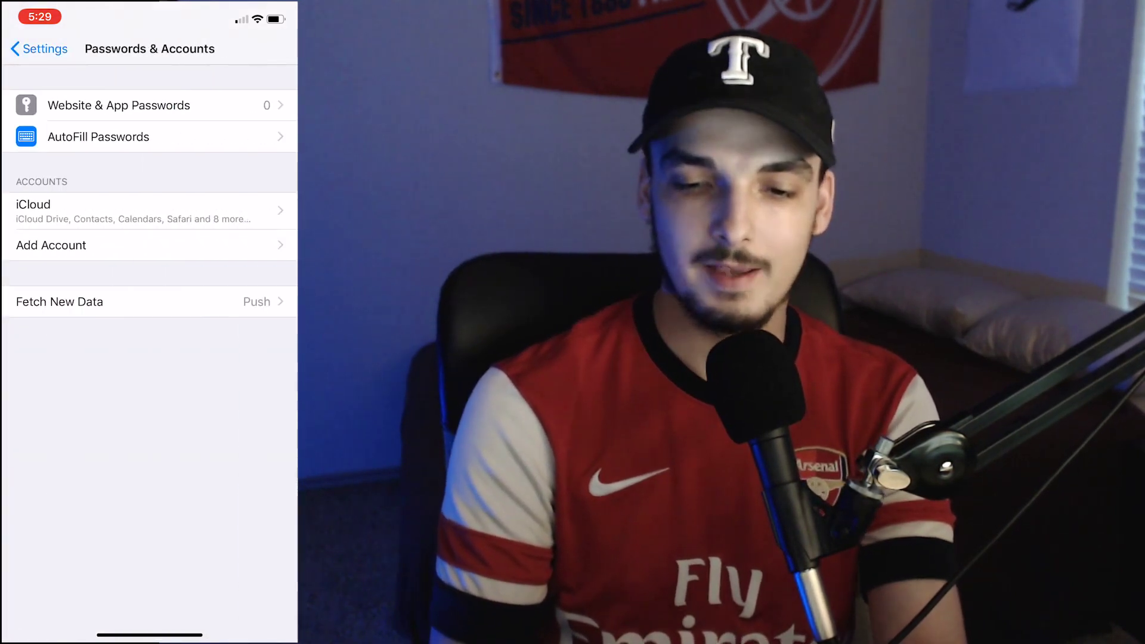
left_click(77, 136)
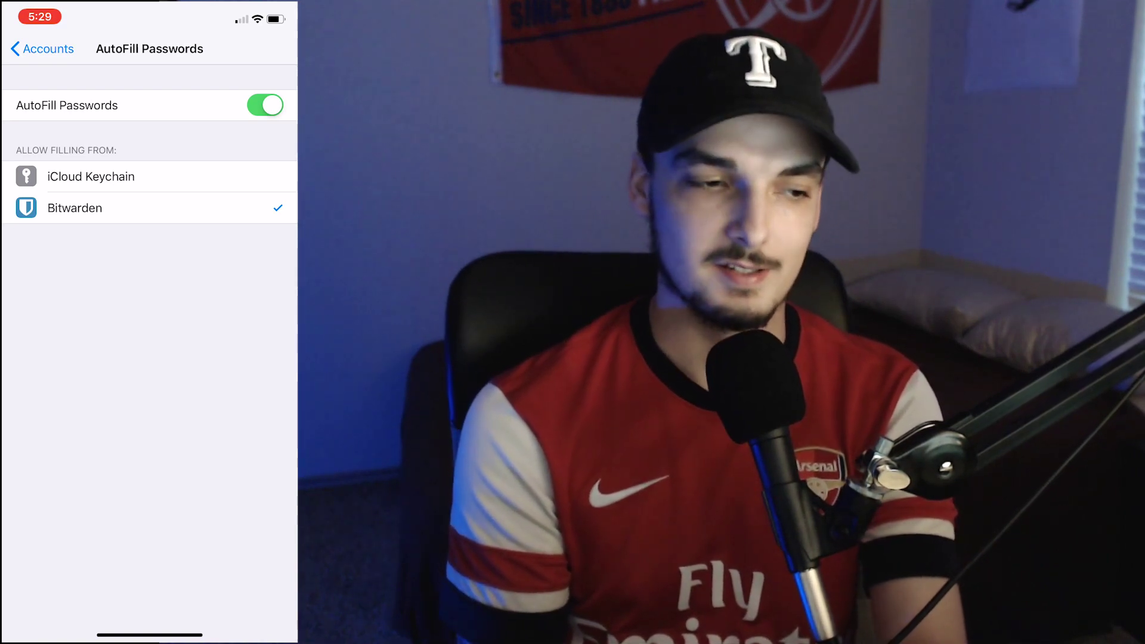
left_click_drag(149, 635, 149, 357)
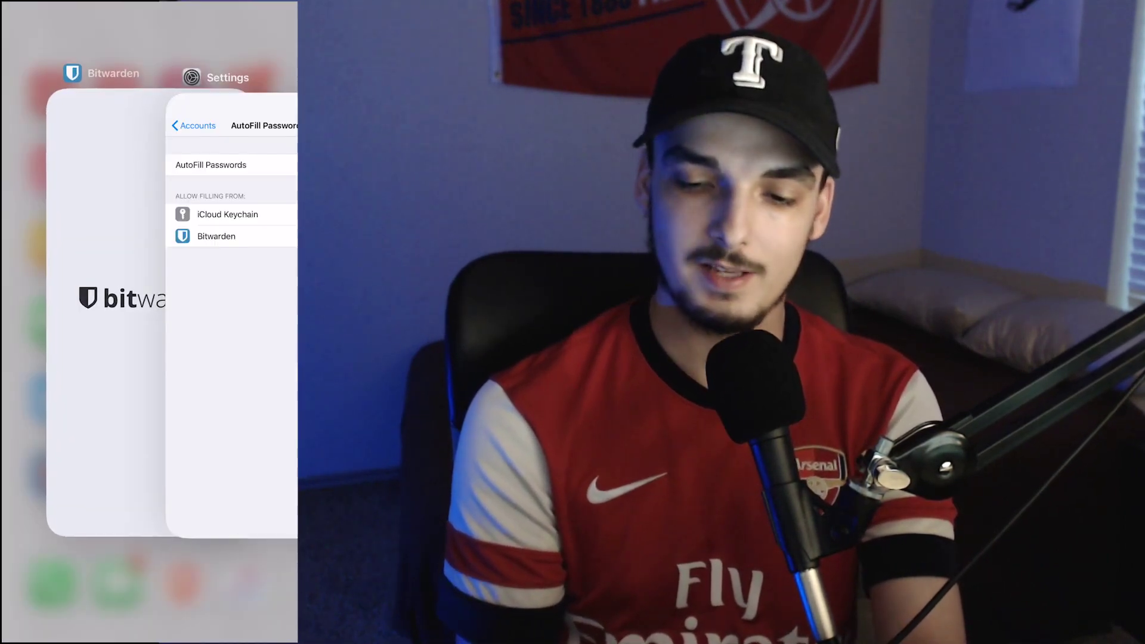
Switch to the Bitwarden app from the recent apps switcher.
left_click(113, 304)
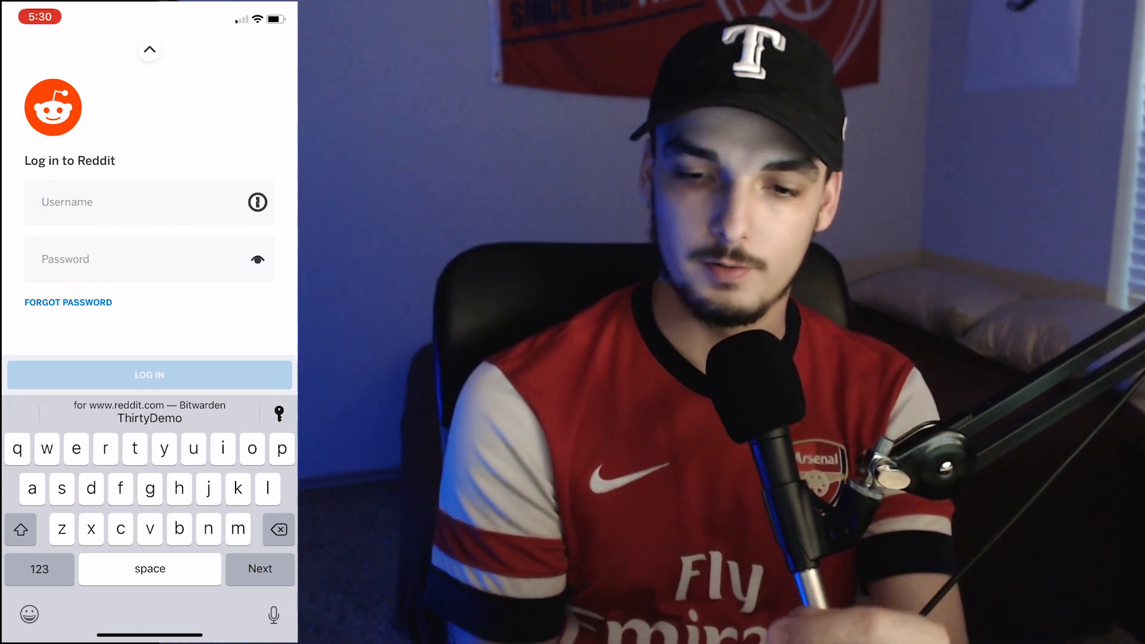
left_click(149, 413)
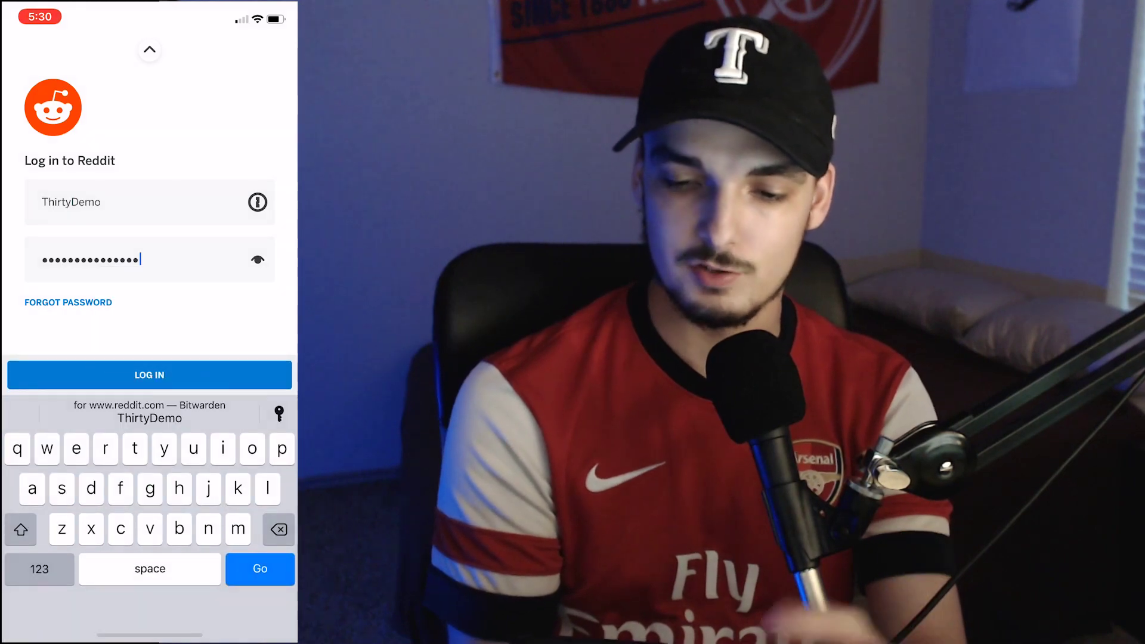
key("Return")
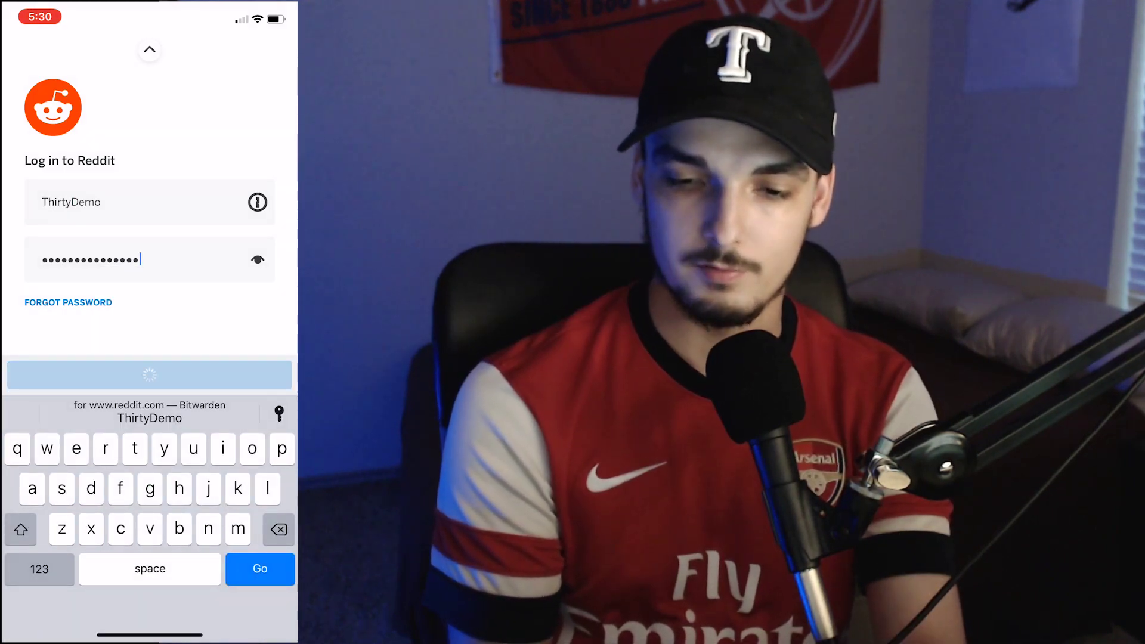